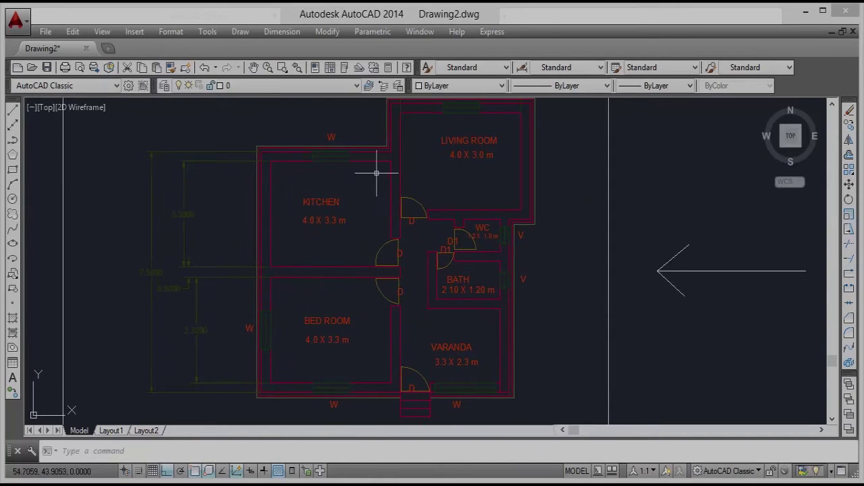
Pan and zoom the existing plan to inspect the bed room and varanda.
{"action": "scroll", "coordinate": [399, 274], "scroll_direction": "up", "scroll_amount": 3}
{"action": "scroll", "coordinate": [409, 271], "scroll_direction": "up", "scroll_amount": 2}
{"action": "middle_click_drag", "start_coordinate": [425, 285], "coordinate": [417, 207]}
{"action": "scroll", "coordinate": [452, 276], "scroll_direction": "down", "scroll_amount": 1}
{"action": "scroll", "coordinate": [624, 309], "scroll_direction": "down", "scroll_amount": 3}
{"action": "scroll", "coordinate": [460, 273], "scroll_direction": "down", "scroll_amount": 2}
{"action": "scroll", "coordinate": [460, 274], "scroll_direction": "up", "scroll_amount": 3}
{"action": "scroll", "coordinate": [438, 225], "scroll_direction": "down", "scroll_amount": 4}
{"action": "scroll", "coordinate": [427, 298], "scroll_direction": "up", "scroll_amount": 5}
{"action": "scroll", "coordinate": [411, 332], "scroll_direction": "down", "scroll_amount": 1}
{"action": "scroll", "coordinate": [433, 251], "scroll_direction": "down", "scroll_amount": 2}
{"action": "scroll", "coordinate": [415, 228], "scroll_direction": "up", "scroll_amount": 1}
Pan and zoom over to inspect the front elevation drawing.
{"action": "scroll", "coordinate": [415, 227], "scroll_direction": "up", "scroll_amount": 2}
{"action": "middle_click_drag", "start_coordinate": [415, 227], "coordinate": [471, 268]}
{"action": "scroll", "coordinate": [417, 312], "scroll_direction": "up", "scroll_amount": 2}
{"action": "scroll", "coordinate": [427, 233], "scroll_direction": "down", "scroll_amount": 3}
{"action": "scroll", "coordinate": [300, 176], "scroll_direction": "up", "scroll_amount": 3}
{"action": "scroll", "coordinate": [428, 270], "scroll_direction": "up", "scroll_amount": 2}
{"action": "scroll", "coordinate": [509, 261], "scroll_direction": "down", "scroll_amount": 4}
{"action": "scroll", "coordinate": [428, 264], "scroll_direction": "up", "scroll_amount": 5}
{"action": "scroll", "coordinate": [399, 208], "scroll_direction": "down", "scroll_amount": 4}
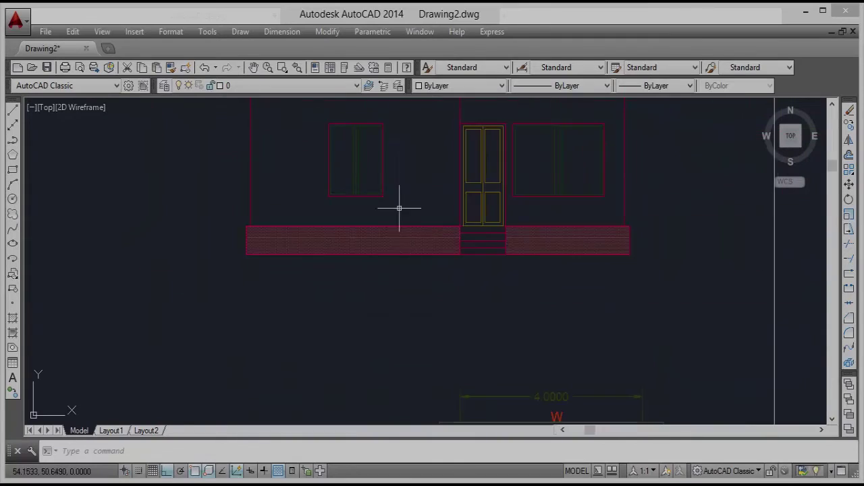
{"action": "scroll", "coordinate": [399, 208], "scroll_direction": "down", "scroll_amount": 5}
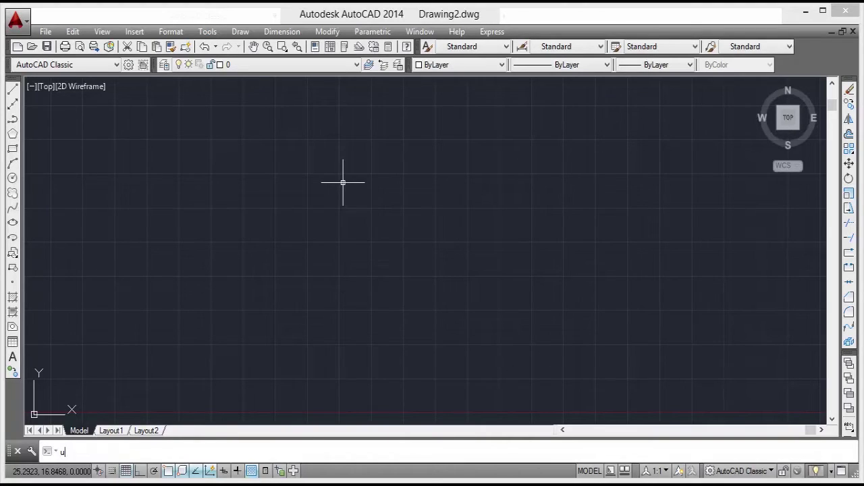
Set the Drawing Units insertion scale to Meters using the UNITS command.
{"action": "type", "text": "nits"}
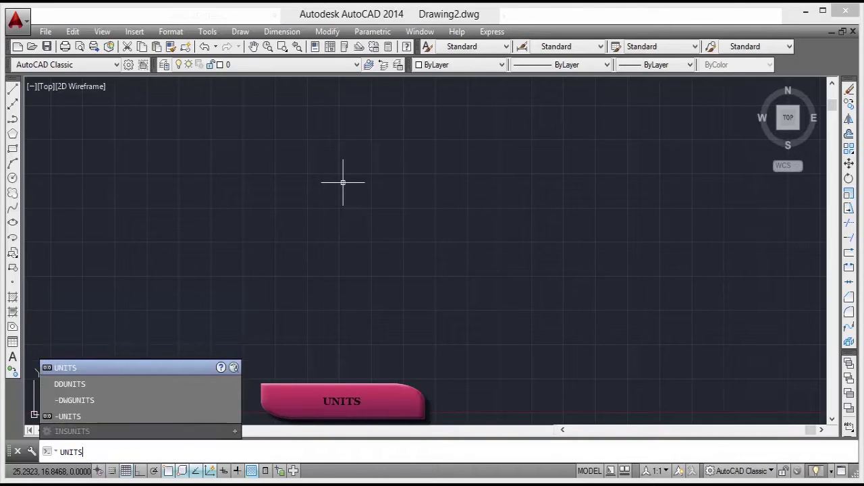
{"action": "key", "text": "Return"}
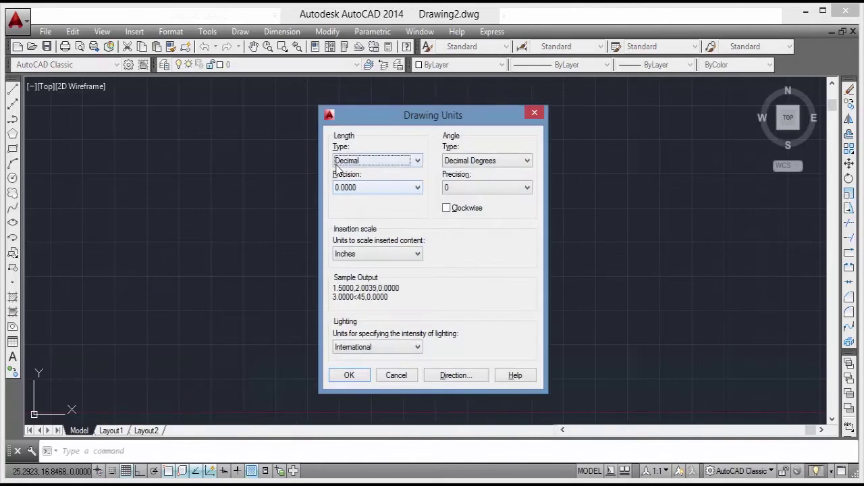
{"action": "left_click", "coordinate": [362, 253]}
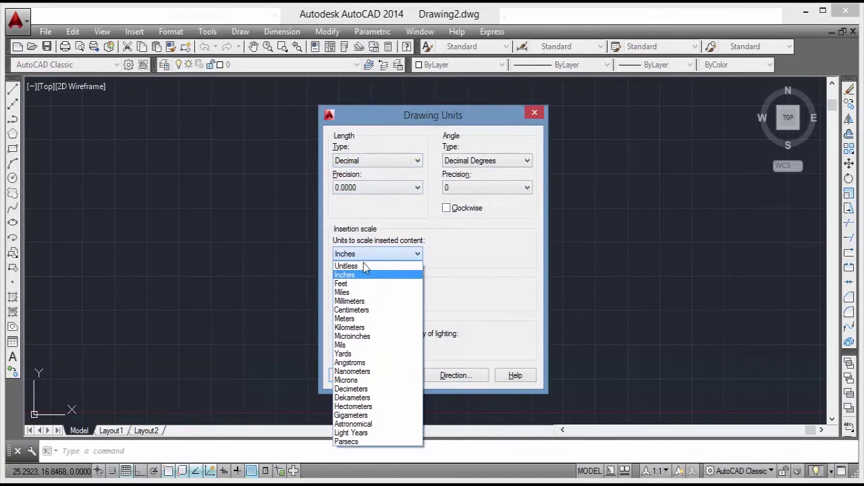
{"action": "left_click", "coordinate": [363, 319]}
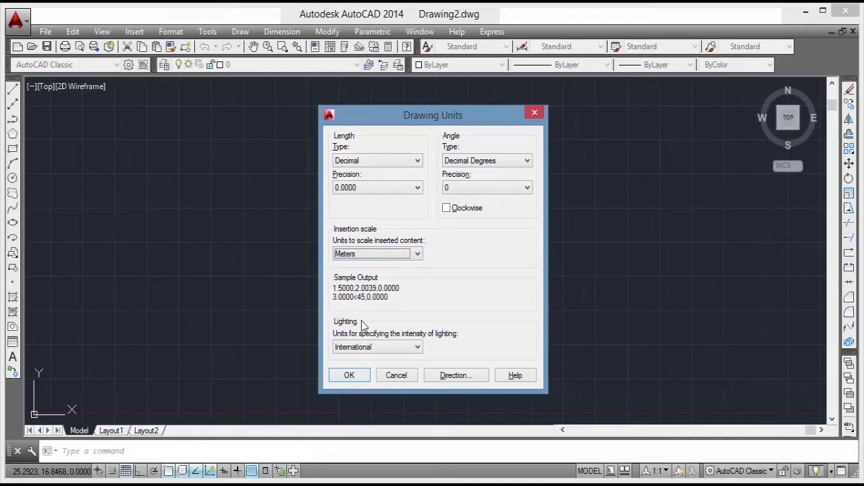
{"action": "left_click", "coordinate": [355, 376]}
{"action": "middle_click_drag", "start_coordinate": [372, 371], "coordinate": [369, 353]}
{"action": "scroll", "coordinate": [338, 239], "scroll_direction": "down", "scroll_amount": 2}
{"action": "scroll", "coordinate": [445, 293], "scroll_direction": "up", "scroll_amount": 3}
{"action": "scroll", "coordinate": [363, 275], "scroll_direction": "down", "scroll_amount": 2}
{"action": "middle_click_drag", "start_coordinate": [376, 257], "coordinate": [267, 332]}
{"action": "scroll", "coordinate": [270, 285], "scroll_direction": "up", "scroll_amount": 1}
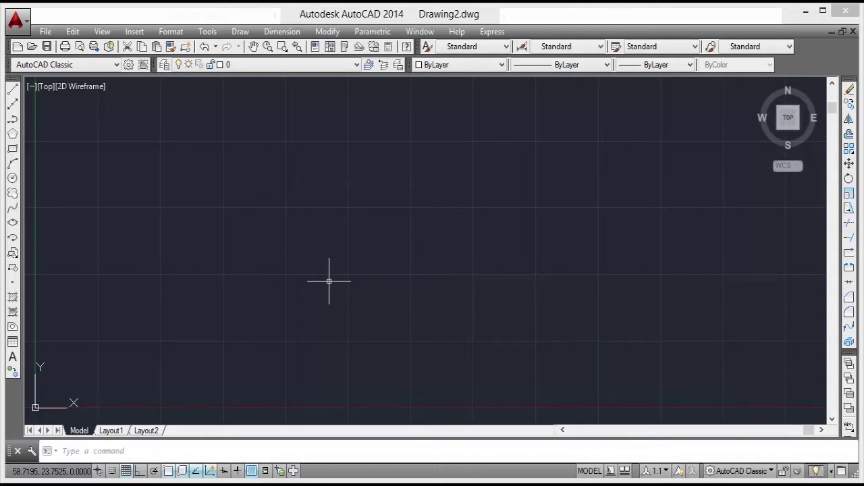
Open the Layer Properties Manager with the LA command.
{"action": "type", "text": "la"}
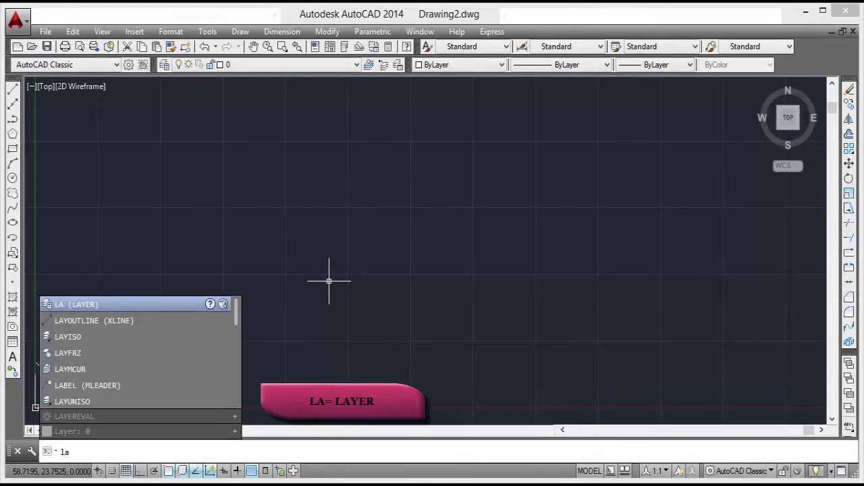
{"action": "key", "text": "Return"}
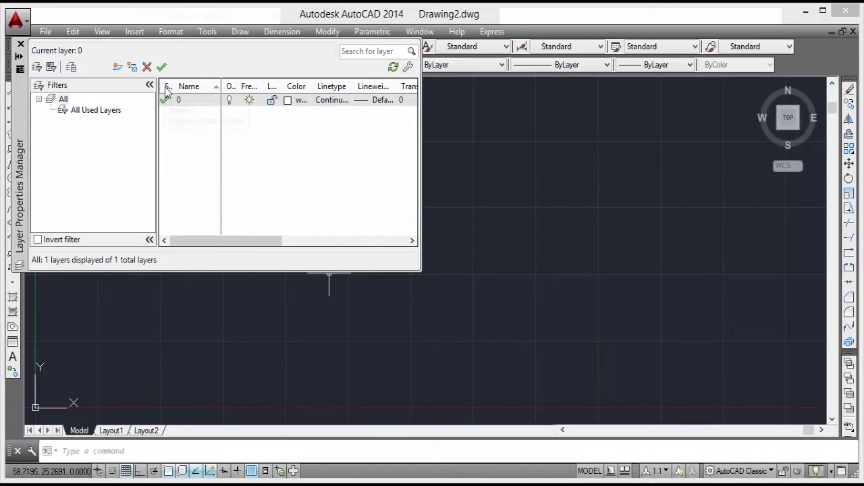
Create a walls layer in purple colour 194.
{"action": "left_click", "coordinate": [117, 68]}
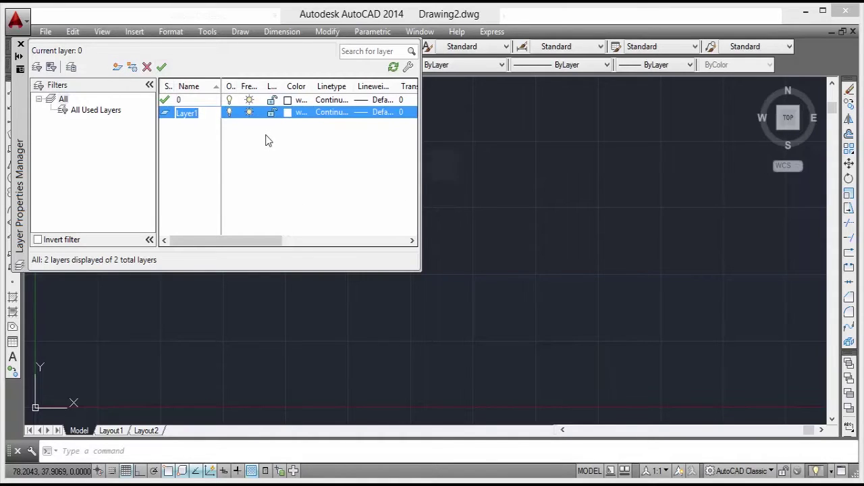
{"action": "type", "text": "walls"}
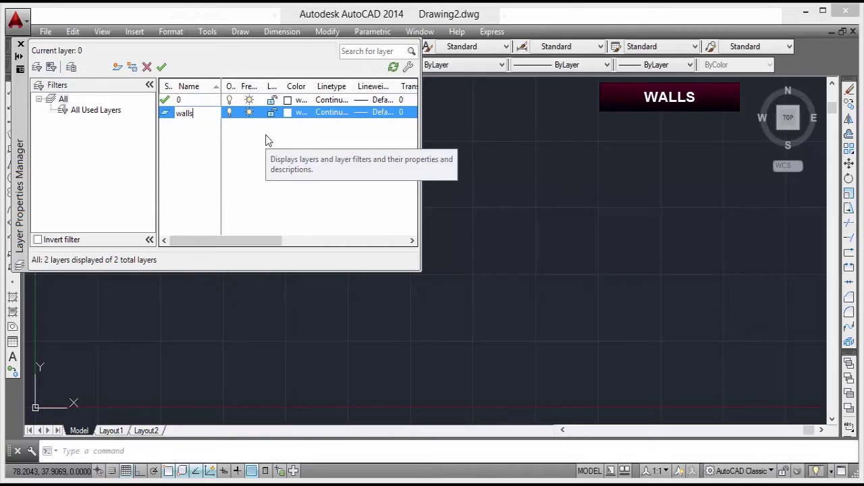
{"action": "left_click", "coordinate": [297, 112]}
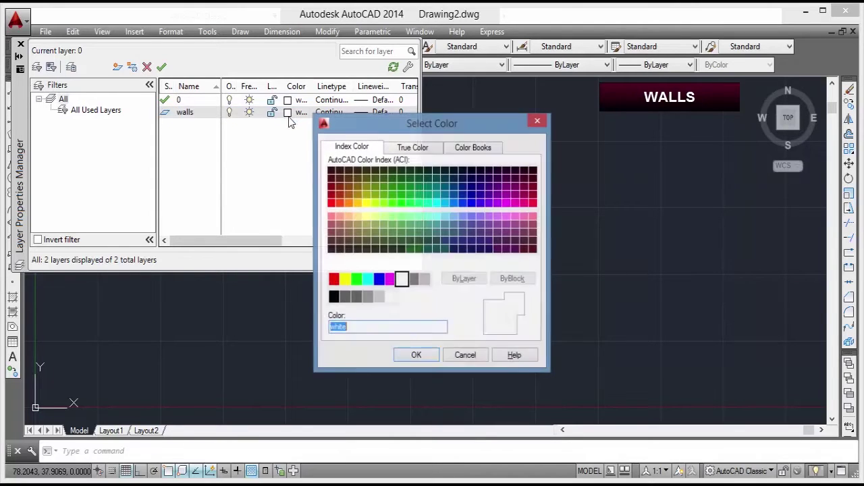
{"action": "left_click", "coordinate": [489, 187]}
{"action": "left_click", "coordinate": [419, 357]}
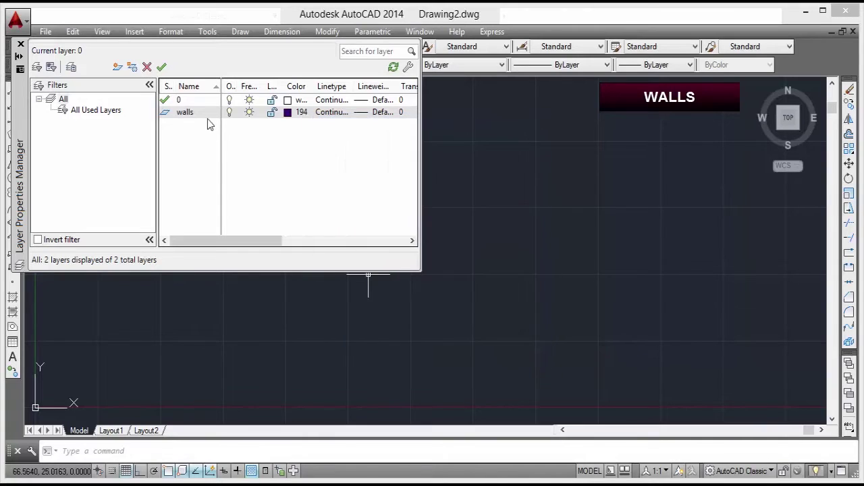
Create a window layer in green colour 86.
{"action": "left_click", "coordinate": [132, 67]}
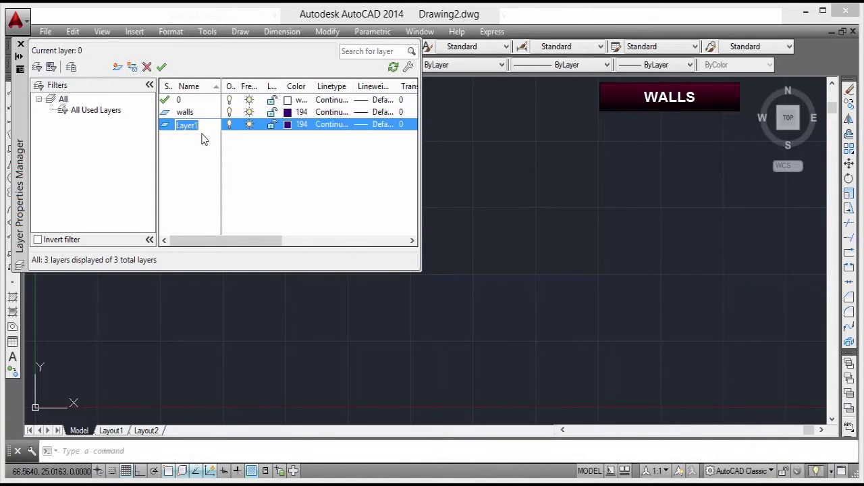
{"action": "type", "text": "window"}
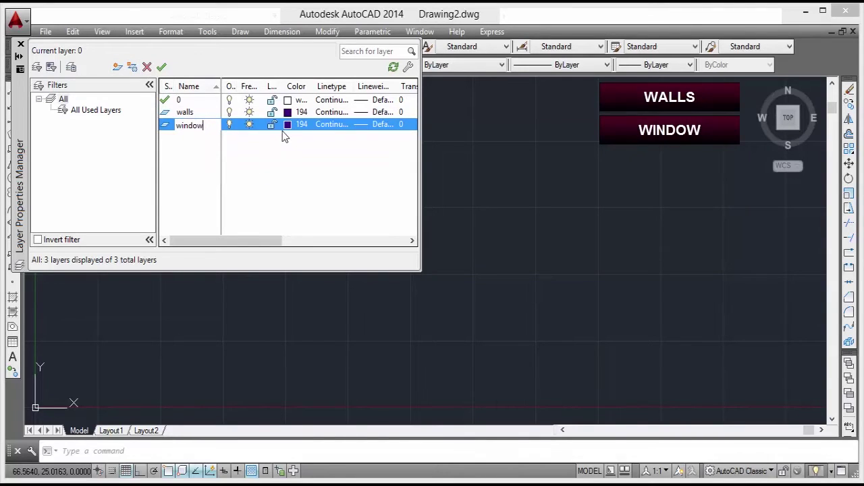
{"action": "left_click", "coordinate": [289, 124]}
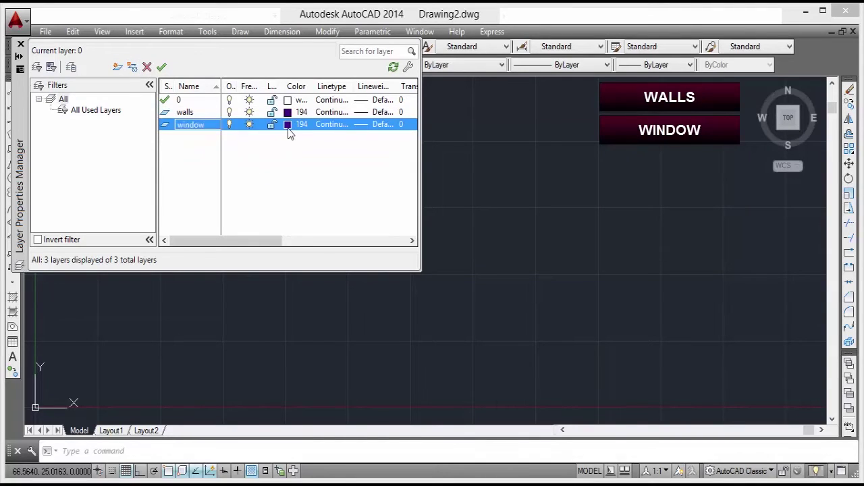
{"action": "left_click", "coordinate": [392, 177]}
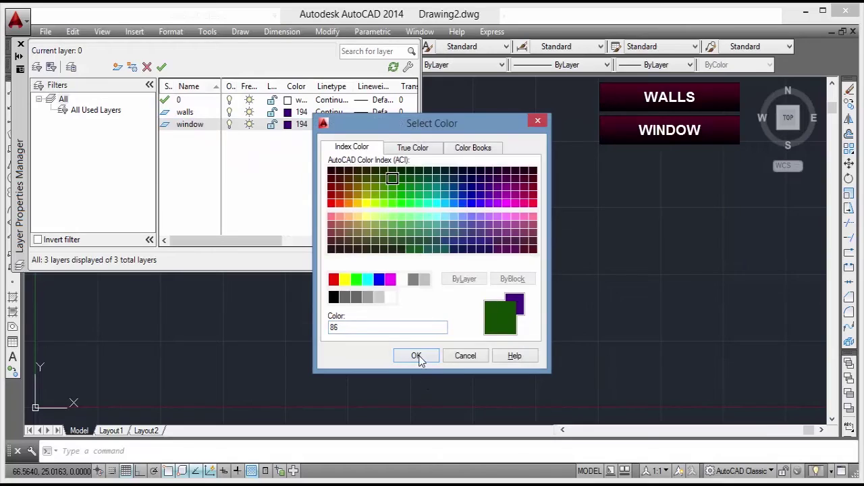
{"action": "left_click", "coordinate": [417, 356]}
Create a door layer in gold colour 42.
{"action": "left_click", "coordinate": [118, 67]}
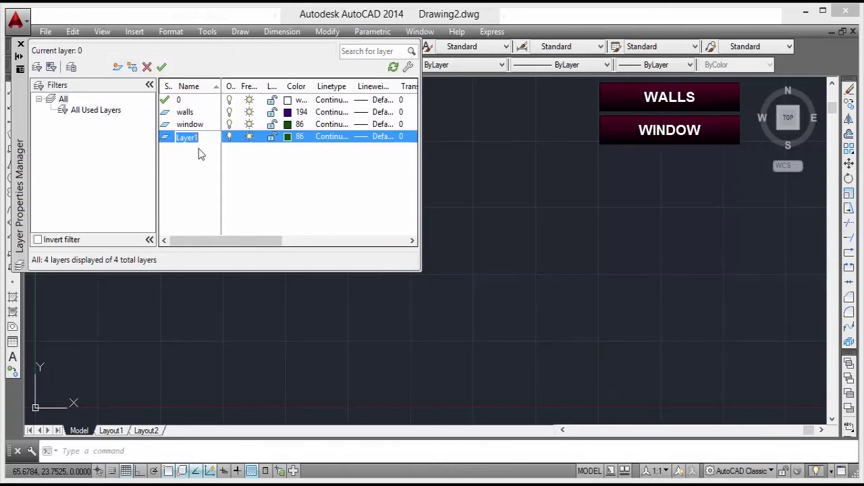
{"action": "type", "text": "door"}
{"action": "key", "text": "Return"}
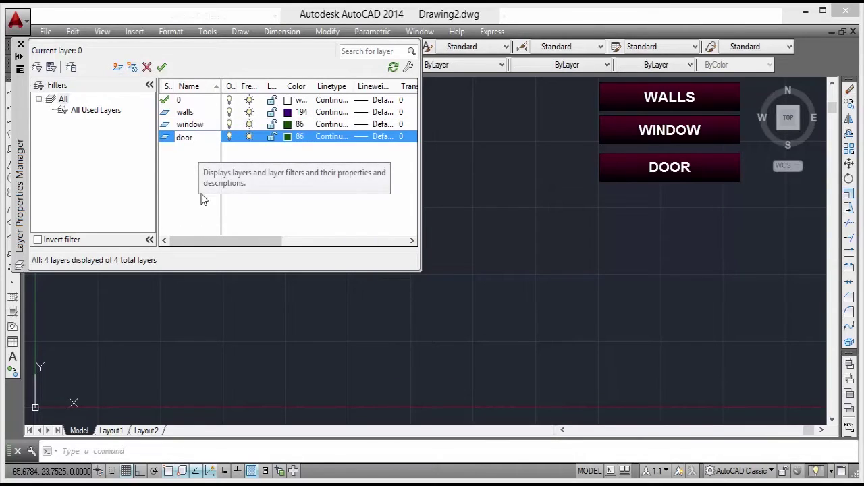
{"action": "left_click", "coordinate": [288, 136]}
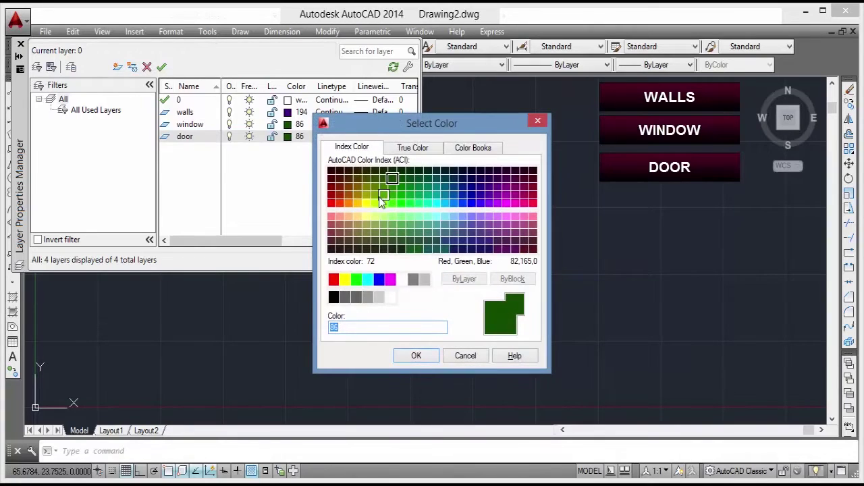
{"action": "left_click", "coordinate": [365, 203]}
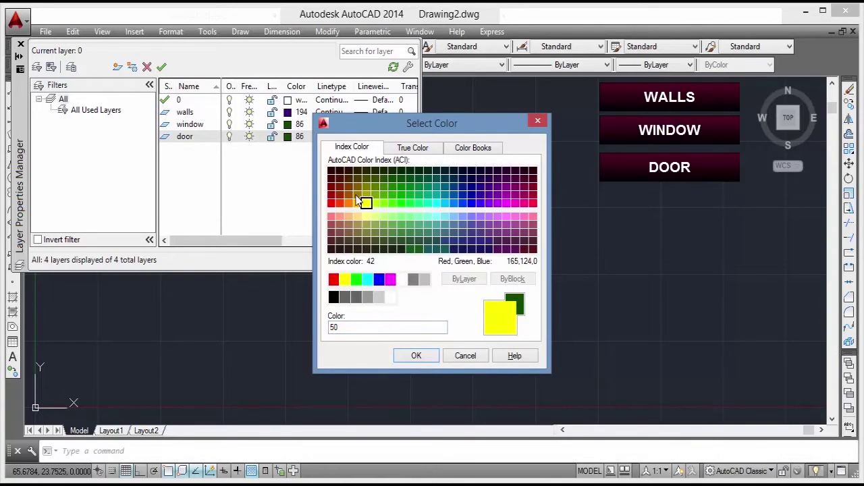
{"action": "left_click", "coordinate": [357, 194]}
{"action": "left_click", "coordinate": [416, 355]}
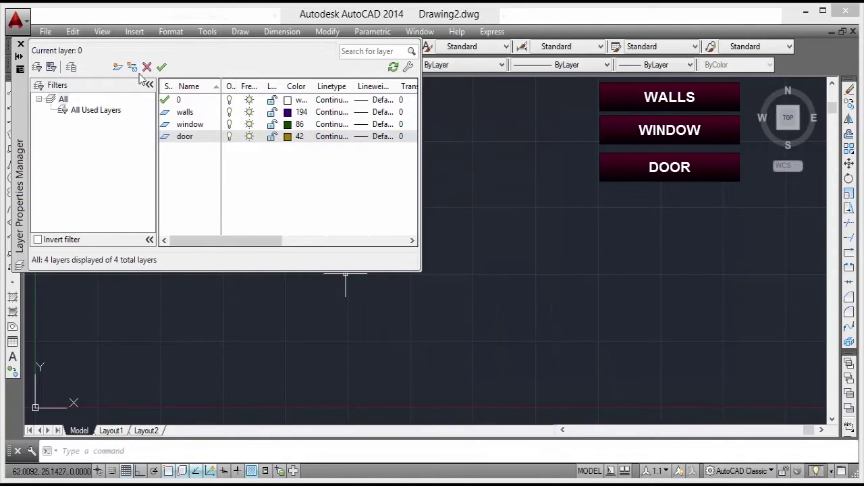
Create a roof layer in dark red colour 14.
{"action": "left_click", "coordinate": [119, 69]}
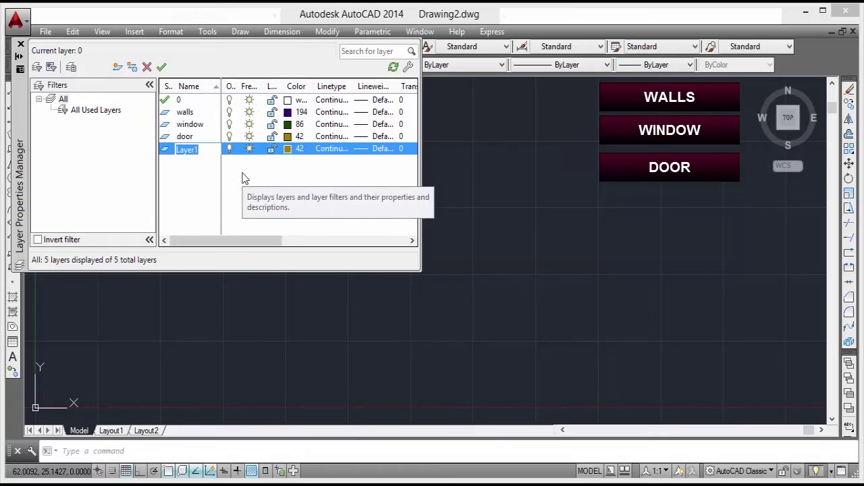
{"action": "type", "text": "roof"}
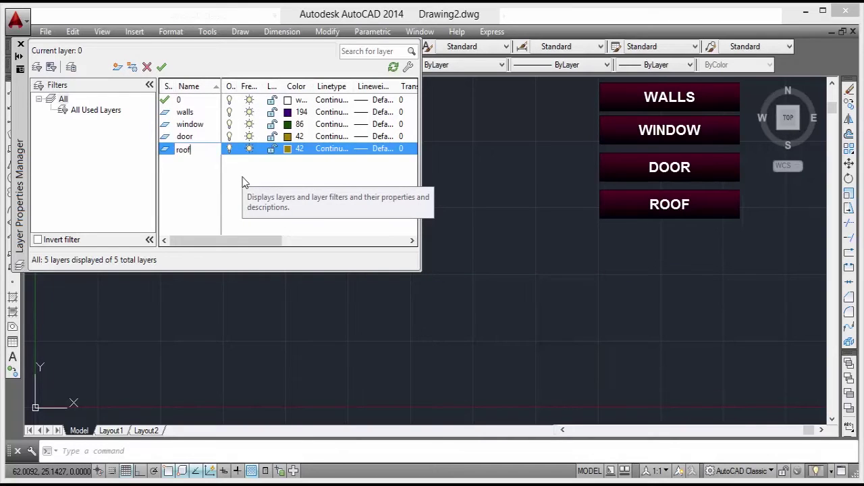
{"action": "left_click", "coordinate": [288, 149]}
{"action": "left_click", "coordinate": [289, 150]}
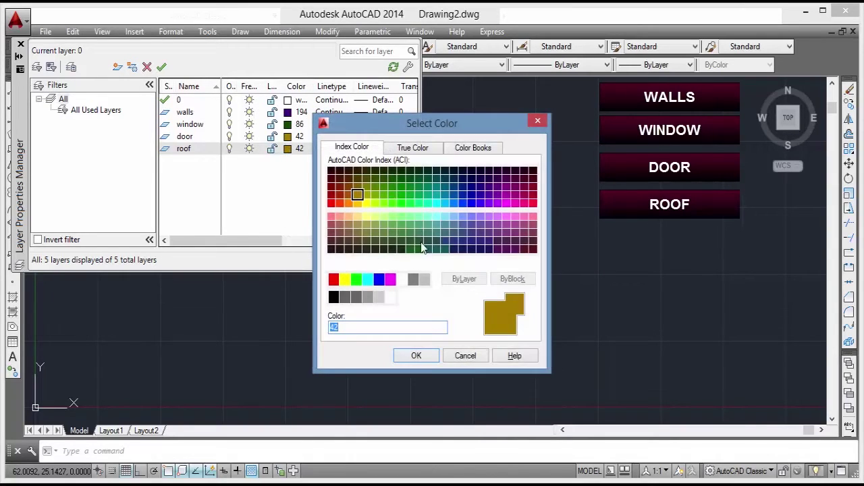
{"action": "left_click", "coordinate": [331, 189]}
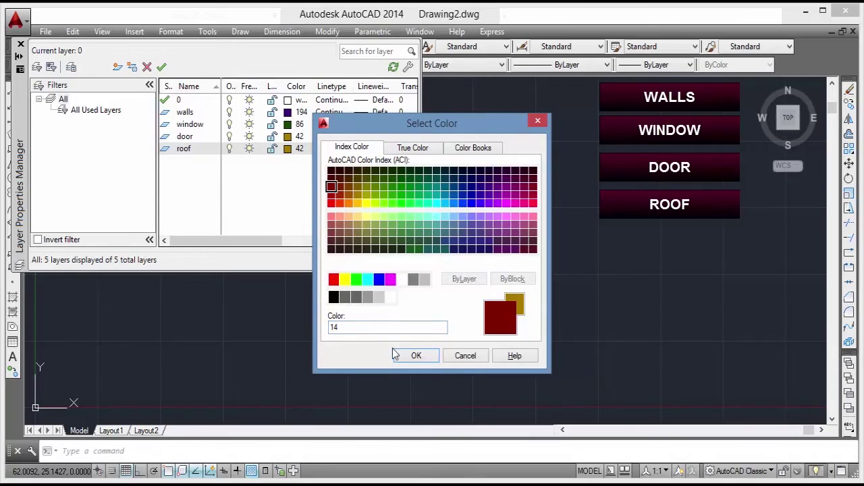
{"action": "left_click", "coordinate": [402, 356]}
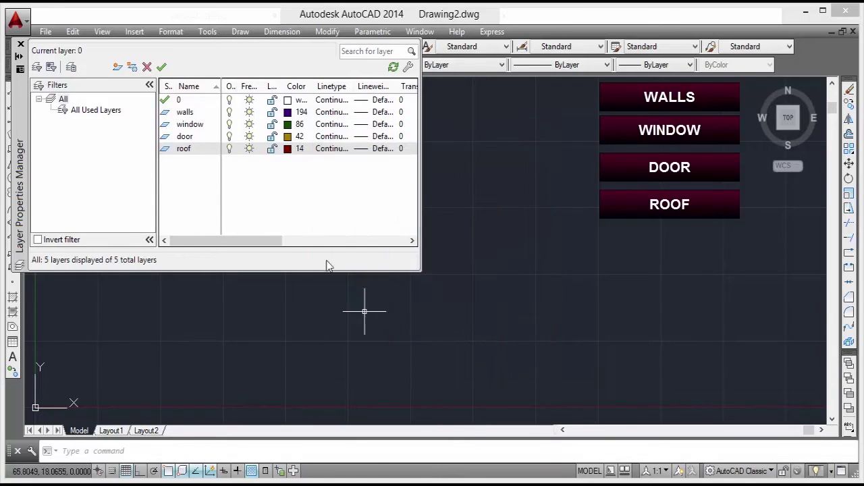
Create a hatch layer in colour 15.
{"action": "left_click", "coordinate": [118, 68]}
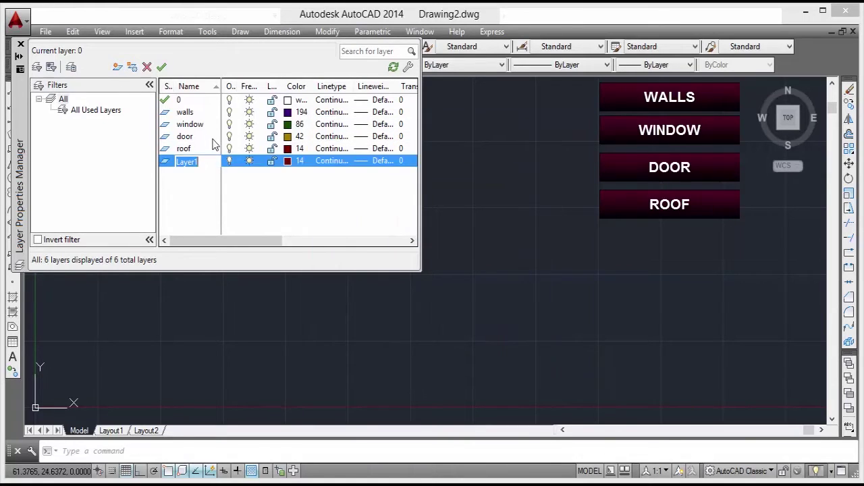
{"action": "type", "text": "hatch"}
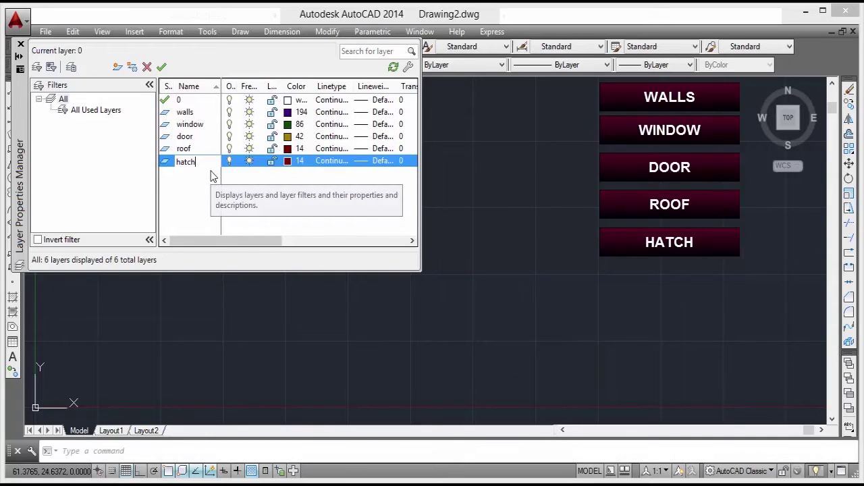
{"action": "left_click", "coordinate": [290, 161]}
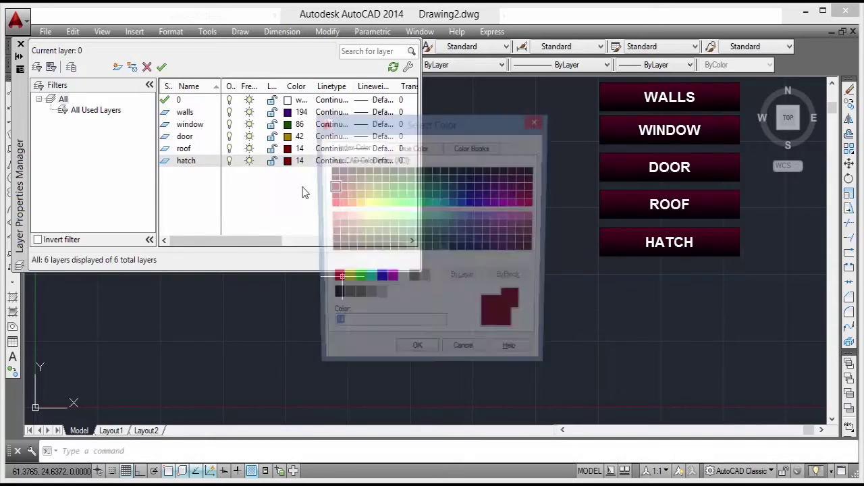
{"action": "left_click", "coordinate": [331, 233]}
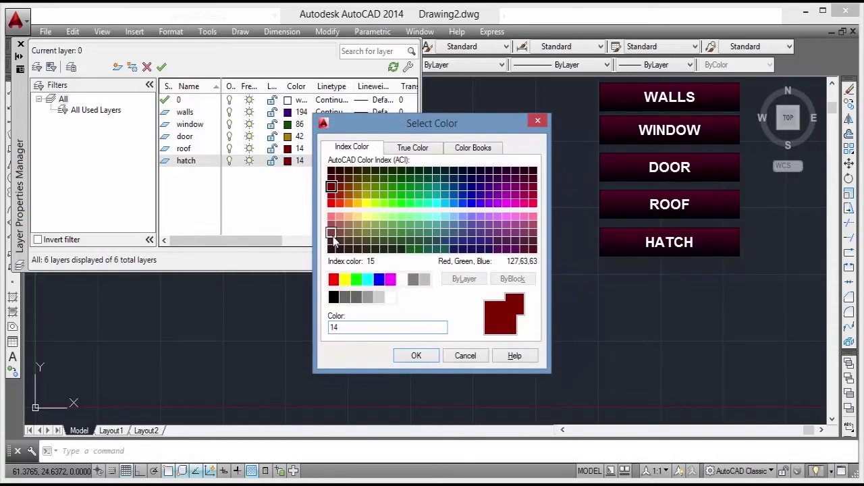
{"action": "left_click", "coordinate": [416, 358]}
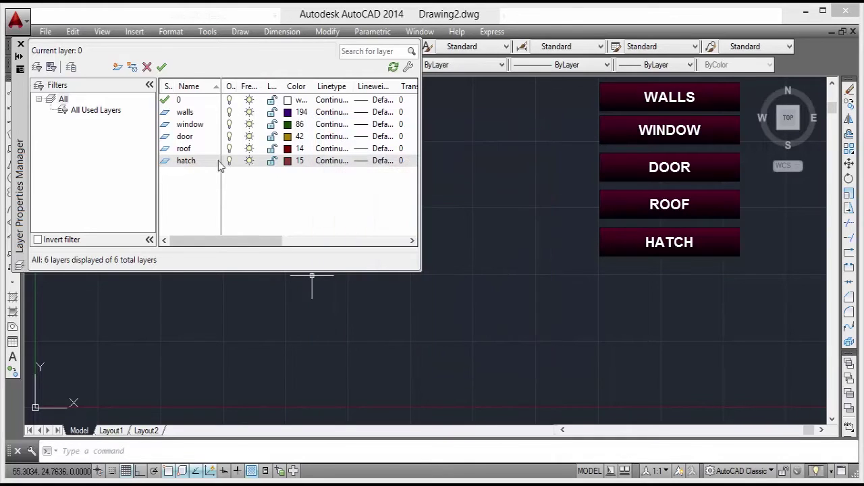
Create a text layer in red colour 20.
{"action": "left_click", "coordinate": [118, 66]}
{"action": "type", "text": "t"}
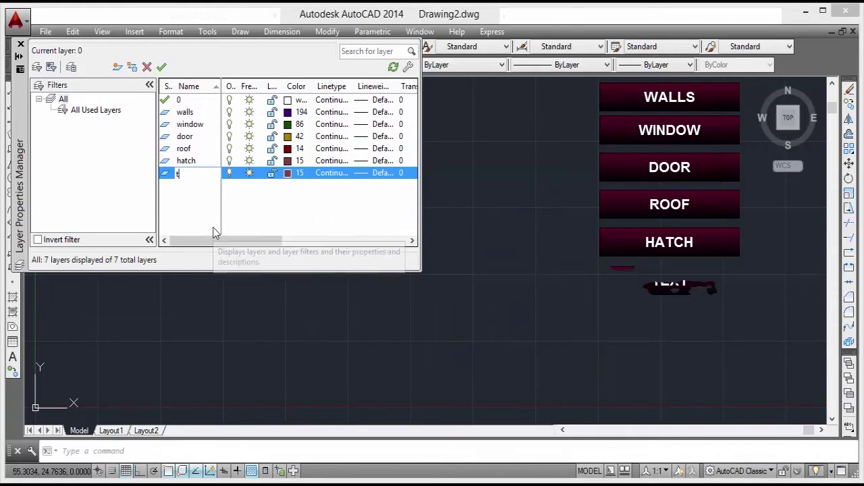
{"action": "type", "text": "ext"}
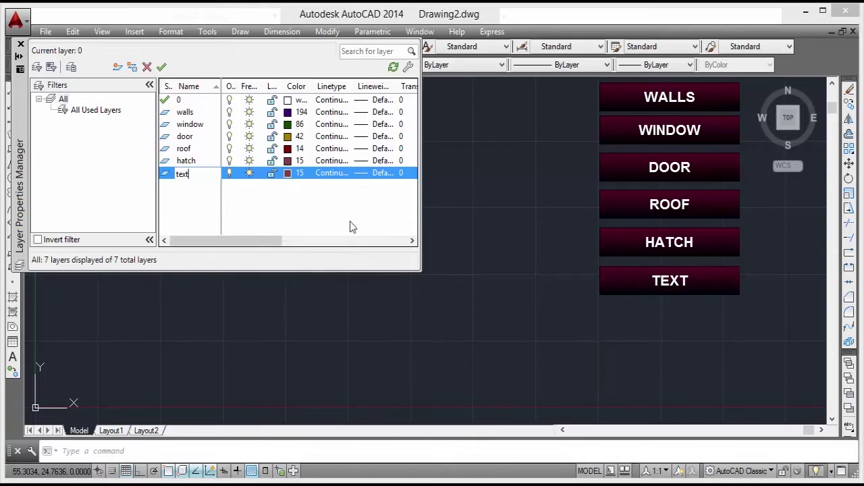
{"action": "left_click", "coordinate": [289, 176]}
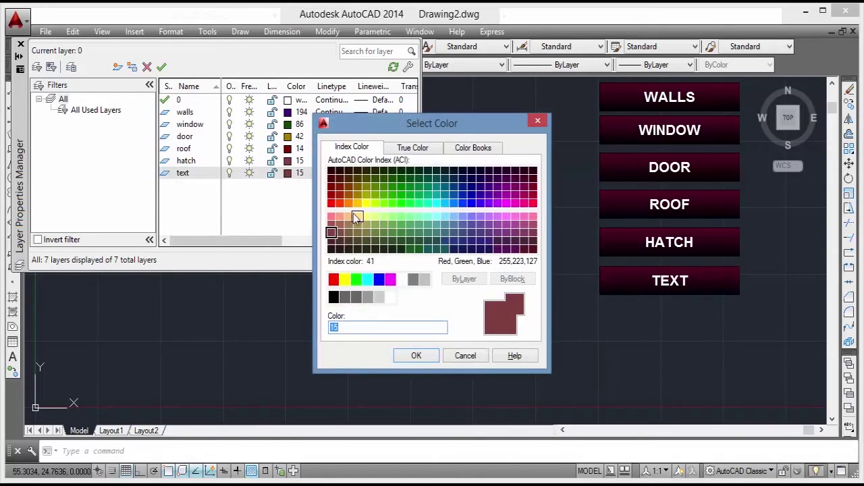
{"action": "left_click", "coordinate": [340, 202]}
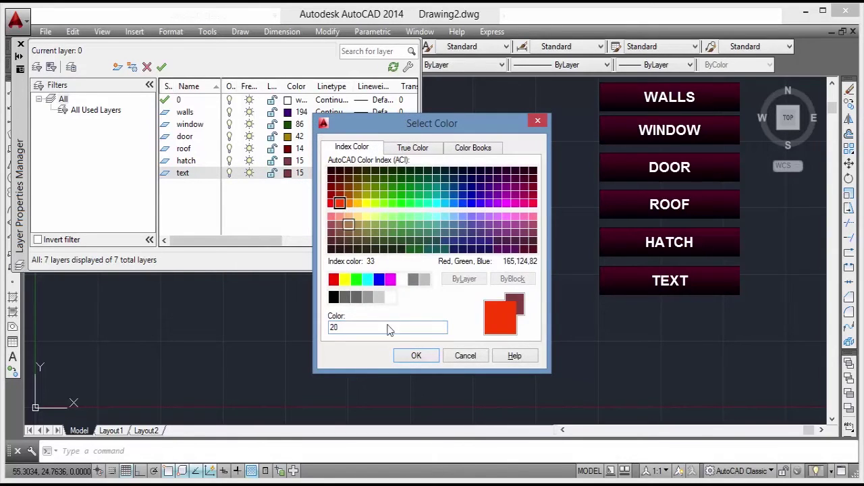
{"action": "left_click", "coordinate": [416, 356]}
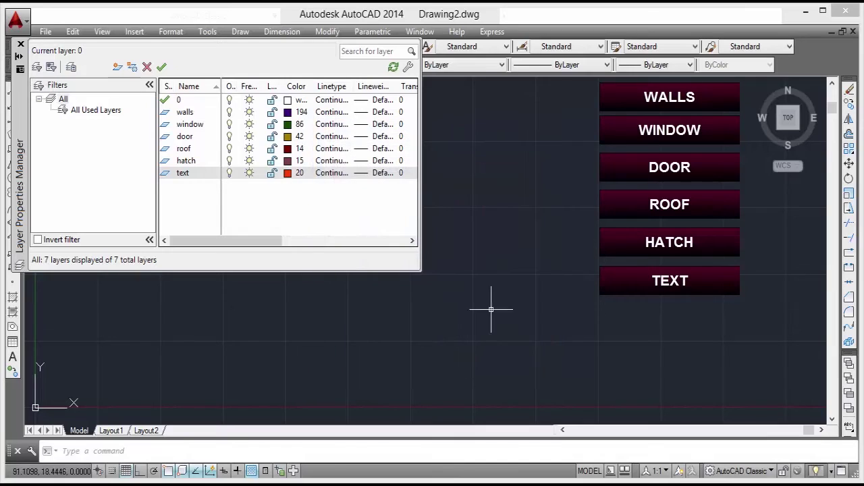
Create a dimenssions layer in dark green colour 66.
{"action": "left_click", "coordinate": [119, 69]}
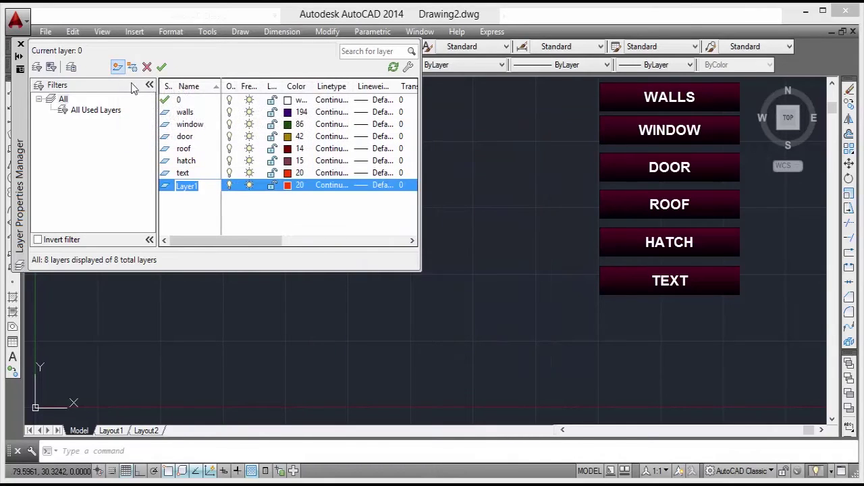
{"action": "type", "text": "dimenssions"}
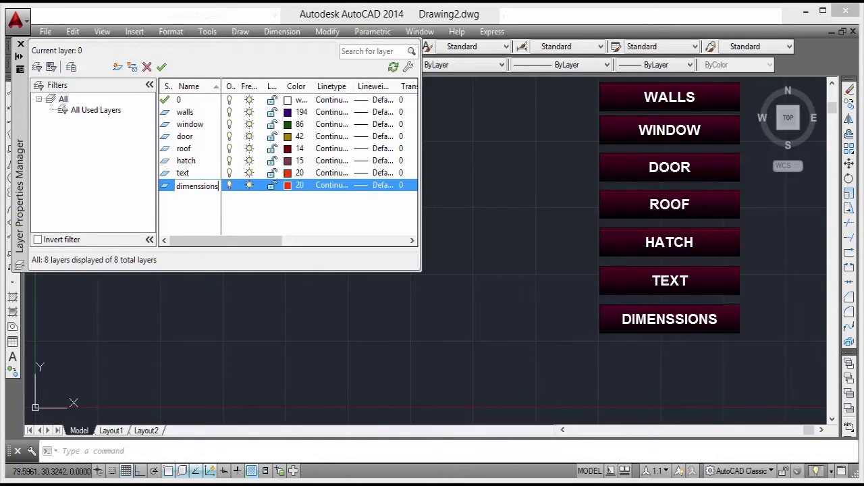
{"action": "left_click", "coordinate": [288, 186]}
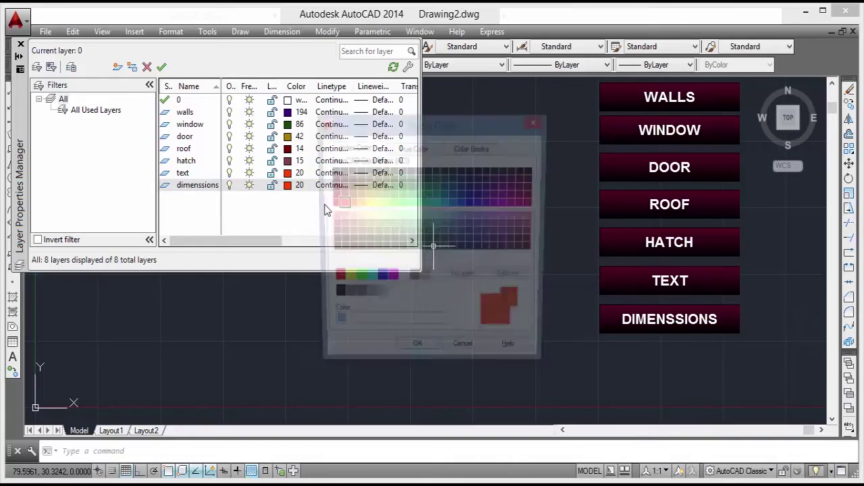
{"action": "left_click", "coordinate": [376, 178]}
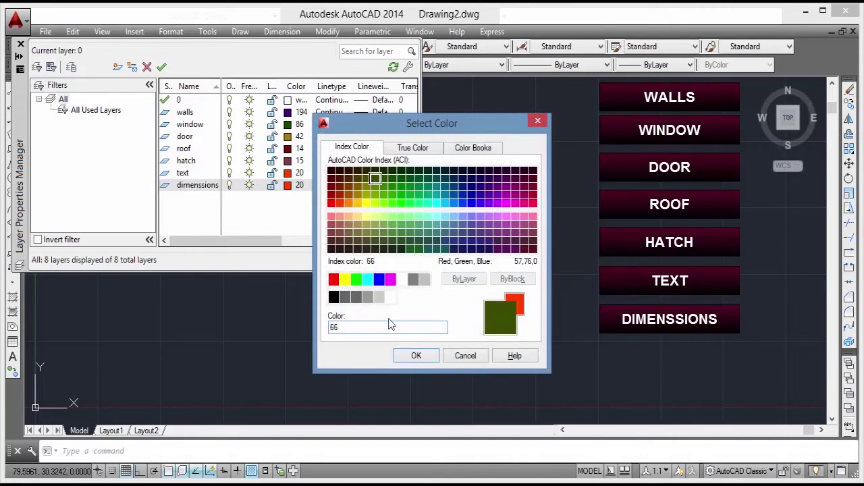
{"action": "left_click", "coordinate": [414, 357]}
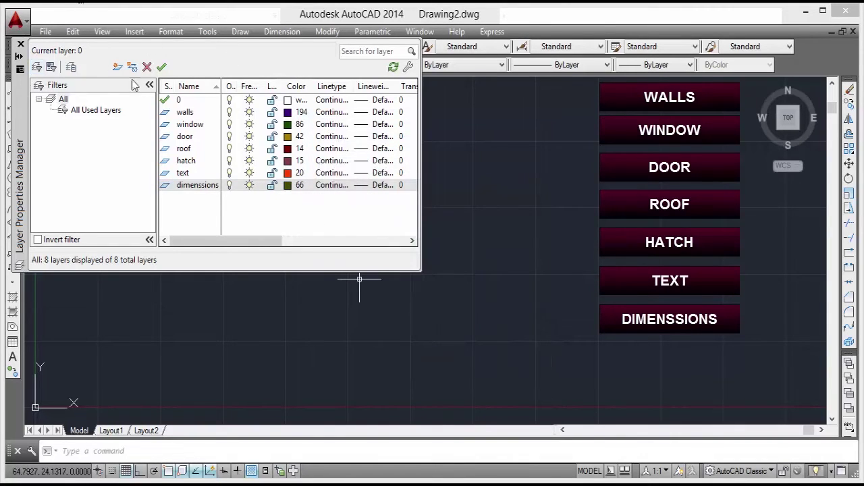
Create a chajja layer in purple colour 202, then select the walls row.
{"action": "left_click", "coordinate": [117, 66]}
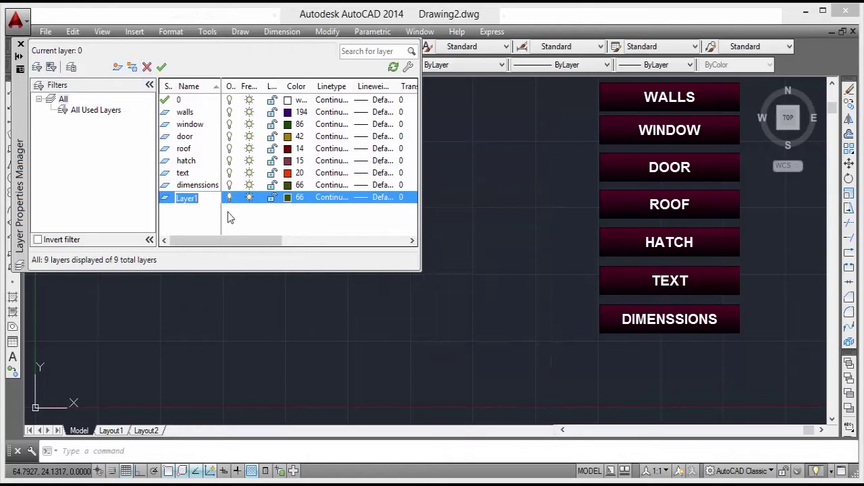
{"action": "type", "text": "chajja"}
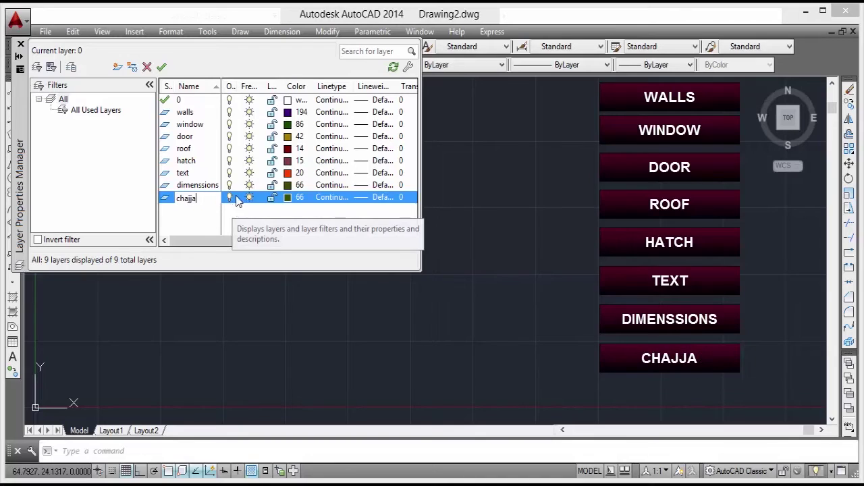
{"action": "left_click", "coordinate": [288, 198]}
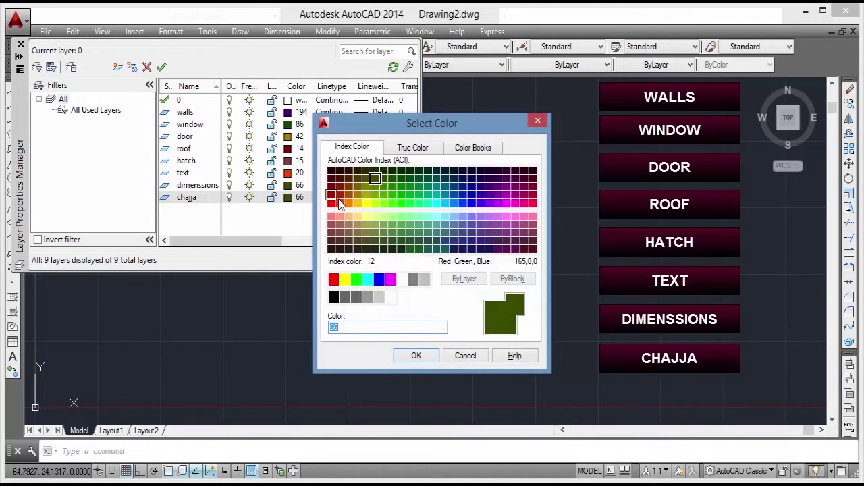
{"action": "left_click", "coordinate": [497, 194]}
{"action": "left_click", "coordinate": [416, 357]}
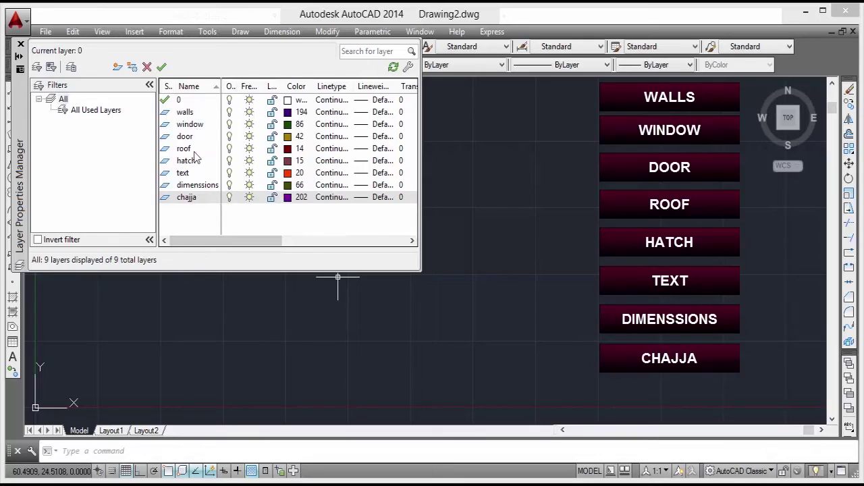
{"action": "left_click", "coordinate": [182, 113]}
Set walls as the current layer and close the Layer Properties Manager.
{"action": "left_click", "coordinate": [161, 66]}
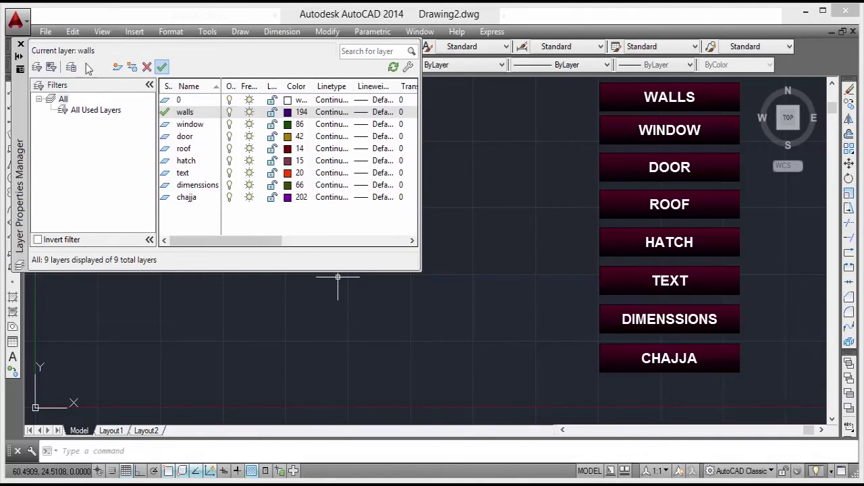
{"action": "left_click", "coordinate": [21, 45]}
{"action": "scroll", "coordinate": [318, 248], "scroll_direction": "down", "scroll_amount": 3}
{"action": "scroll", "coordinate": [421, 263], "scroll_direction": "up", "scroll_amount": 2}
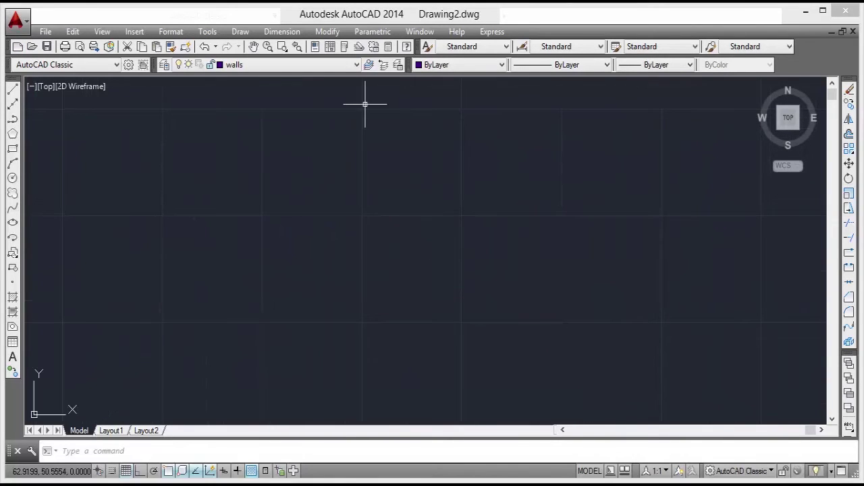
{"action": "scroll", "coordinate": [369, 344], "scroll_direction": "down", "scroll_amount": 2}
{"action": "scroll", "coordinate": [399, 284], "scroll_direction": "up", "scroll_amount": 2}
{"action": "scroll", "coordinate": [409, 305], "scroll_direction": "down", "scroll_amount": 1}
{"action": "scroll", "coordinate": [379, 318], "scroll_direction": "up", "scroll_amount": 1}
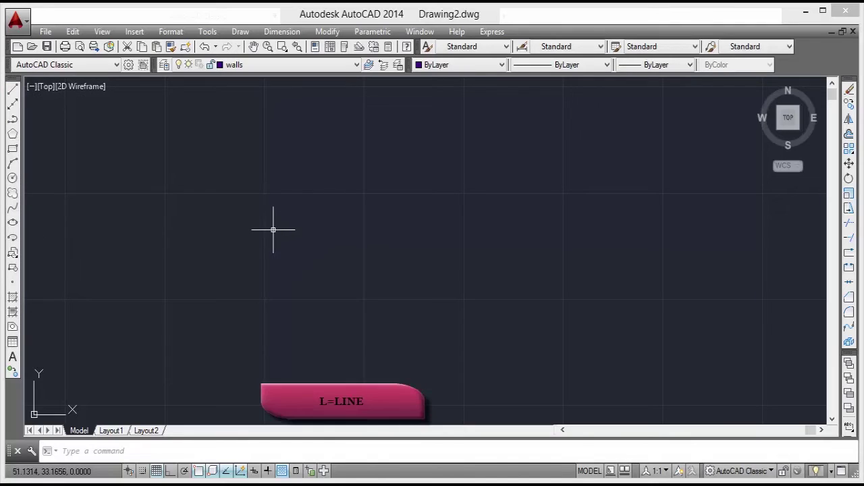
Draw a 7.5-unit vertical wall line from near the top left with ortho on.
{"action": "key", "text": "Return"}
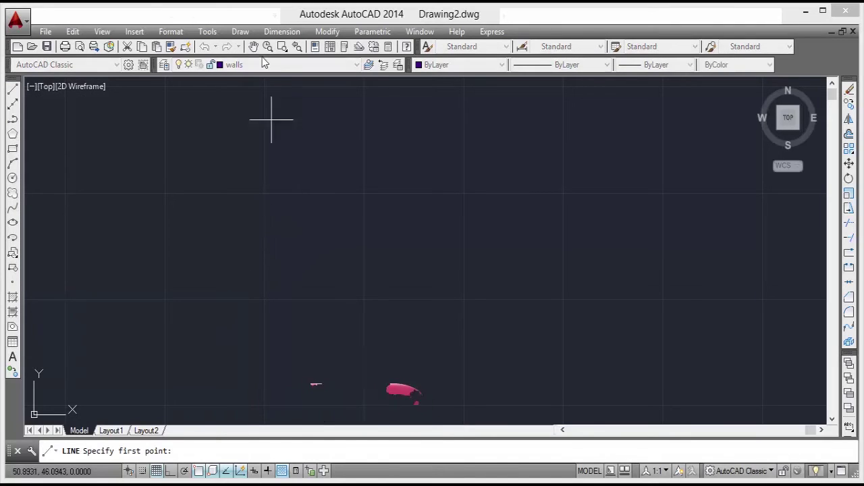
{"action": "left_click", "coordinate": [271, 133]}
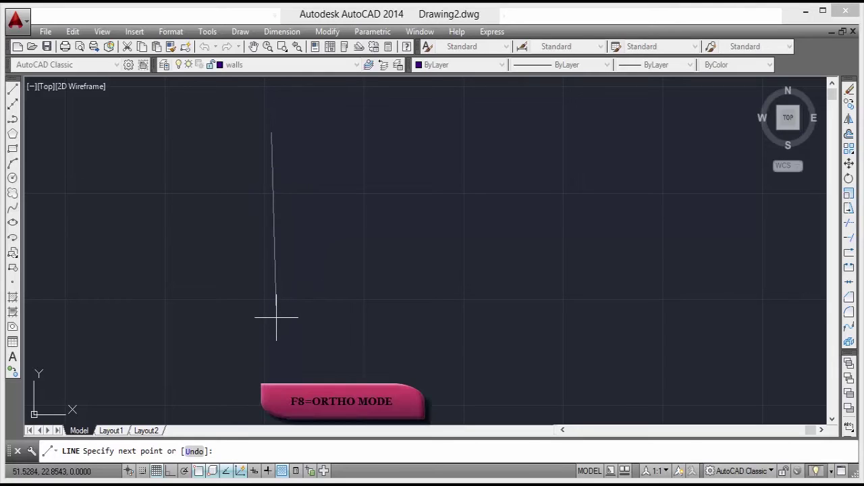
{"action": "key", "text": "F8"}
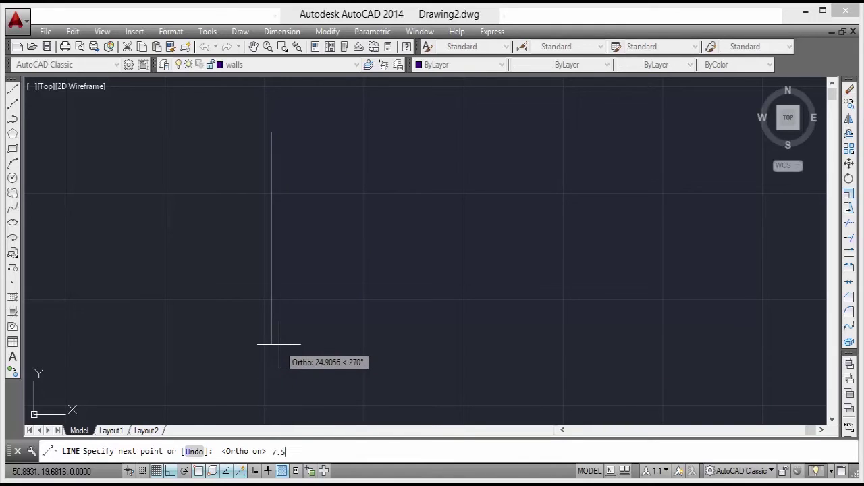
{"action": "type", "text": "7.5"}
{"action": "key", "text": "Return"}
End the line command and turn the background grid off.
{"action": "middle_click_drag", "start_coordinate": [270, 236], "coordinate": [270, 242]}
{"action": "scroll", "coordinate": [309, 318], "scroll_direction": "up", "scroll_amount": 3}
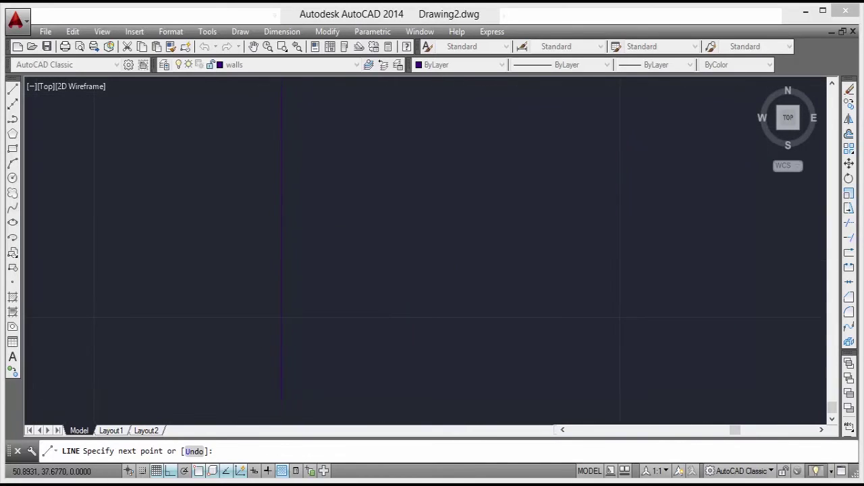
{"action": "middle_click_drag", "start_coordinate": [329, 244], "coordinate": [306, 313]}
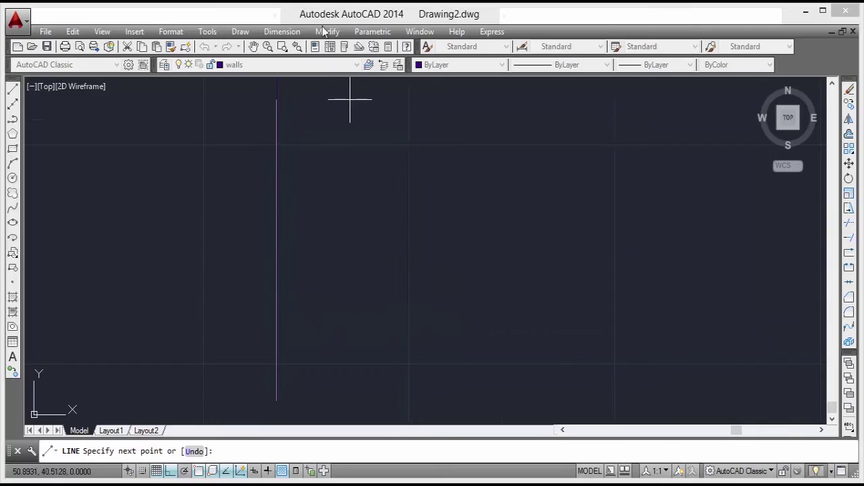
{"action": "key", "text": "Escape"}
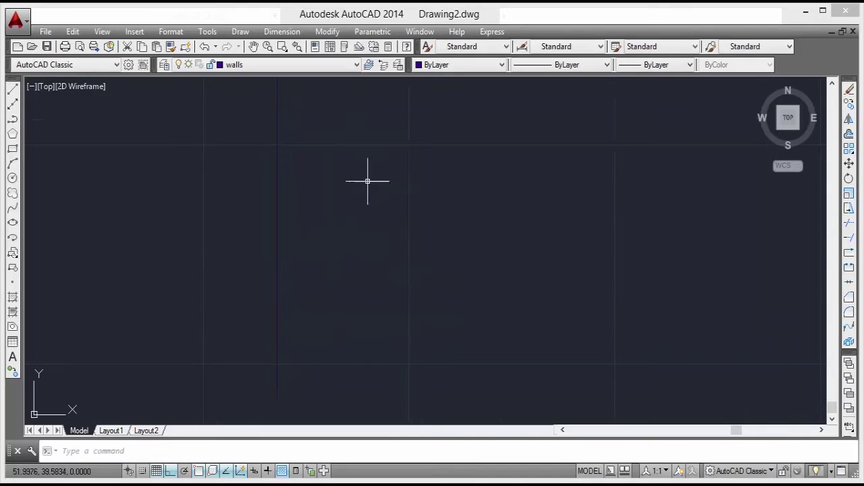
{"action": "left_click", "coordinate": [157, 470]}
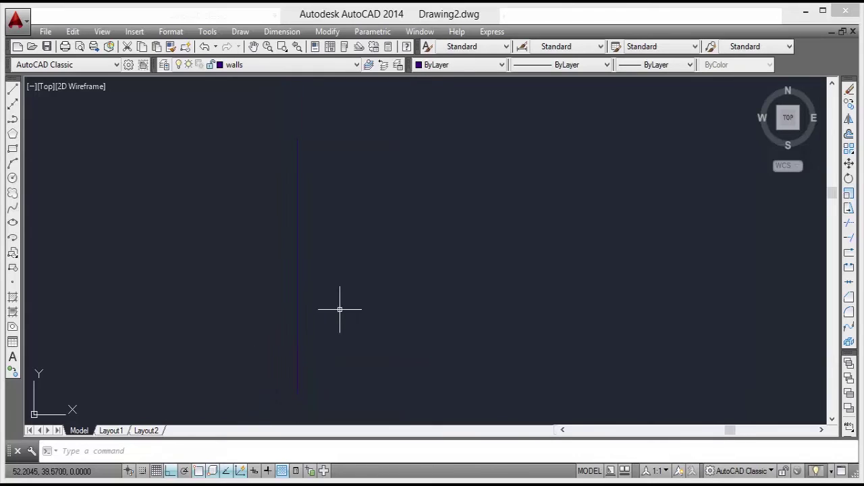
{"action": "left_click", "coordinate": [247, 67]}
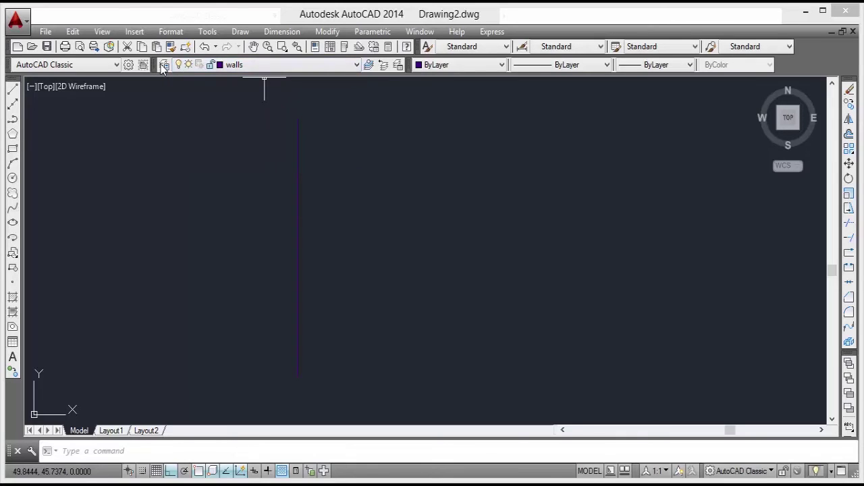
Recolour the walls layer to red index 240 and close the layer manager.
{"action": "left_click", "coordinate": [164, 65]}
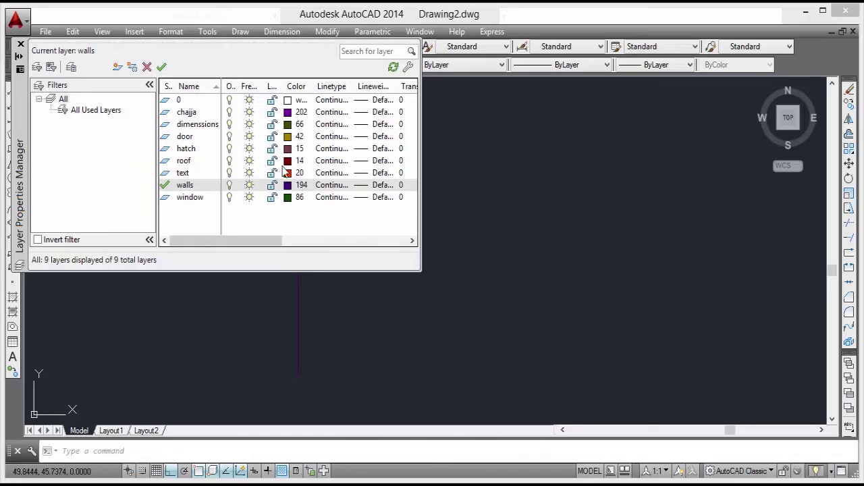
{"action": "left_click", "coordinate": [287, 188]}
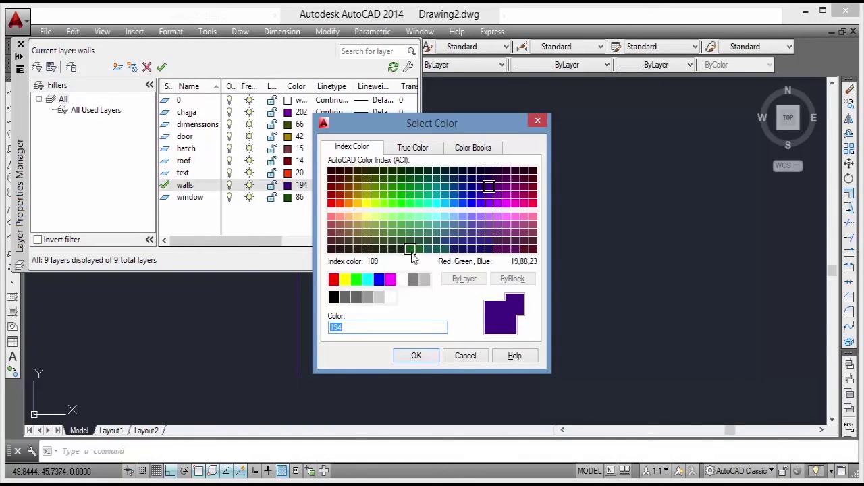
{"action": "left_click", "coordinate": [410, 249]}
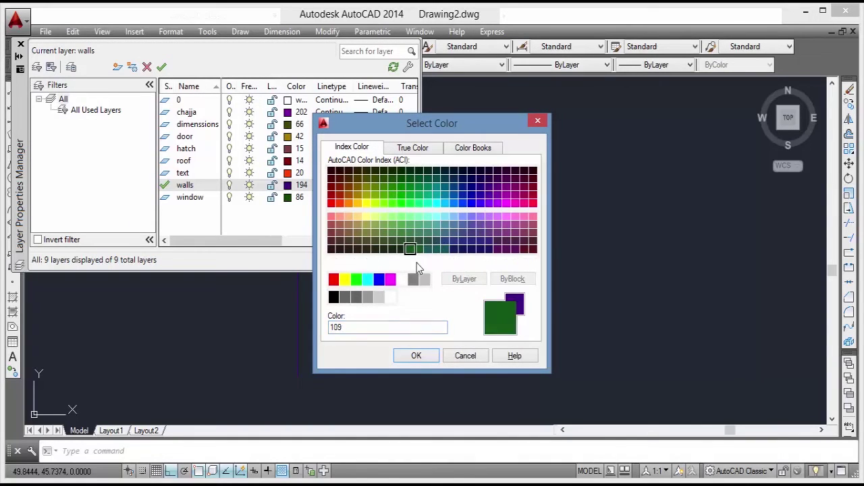
{"action": "left_click", "coordinate": [383, 250]}
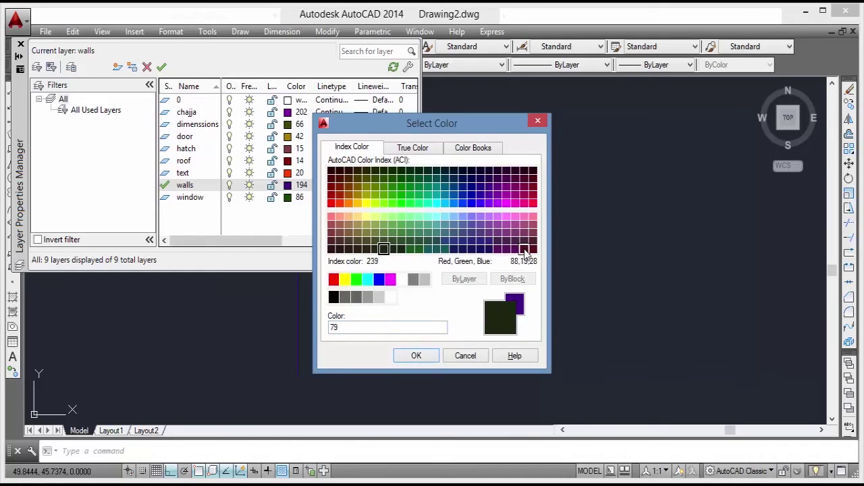
{"action": "left_click", "coordinate": [533, 204]}
{"action": "left_click", "coordinate": [416, 356]}
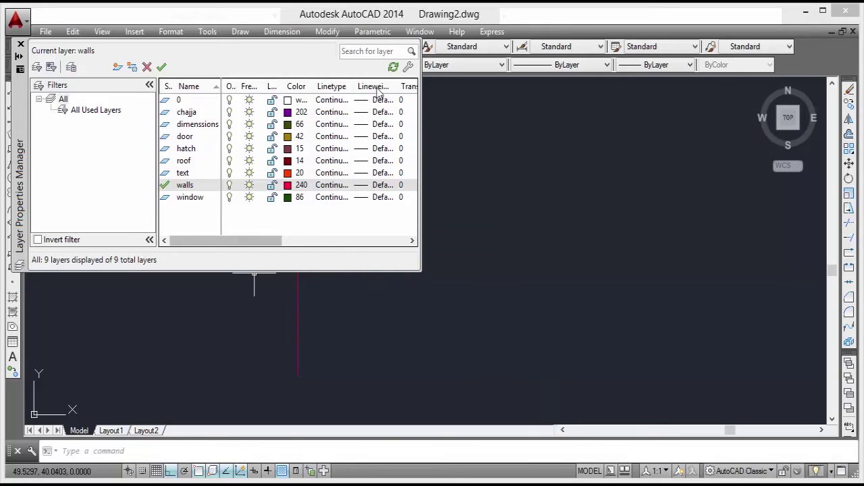
{"action": "left_click", "coordinate": [21, 44]}
{"action": "scroll", "coordinate": [344, 293], "scroll_direction": "up", "scroll_amount": 3}
{"action": "scroll", "coordinate": [319, 303], "scroll_direction": "down", "scroll_amount": 2}
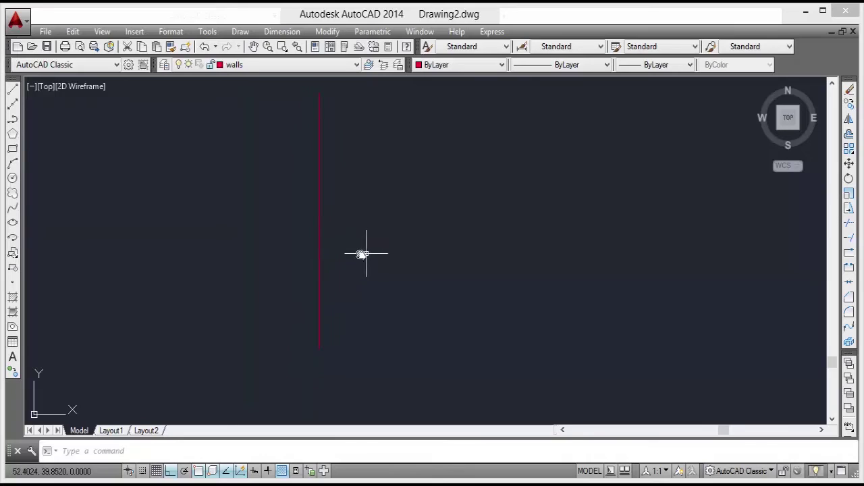
Offset the red wall line 0.3 units to its right.
{"action": "middle_click_drag", "start_coordinate": [355, 268], "coordinate": [274, 272]}
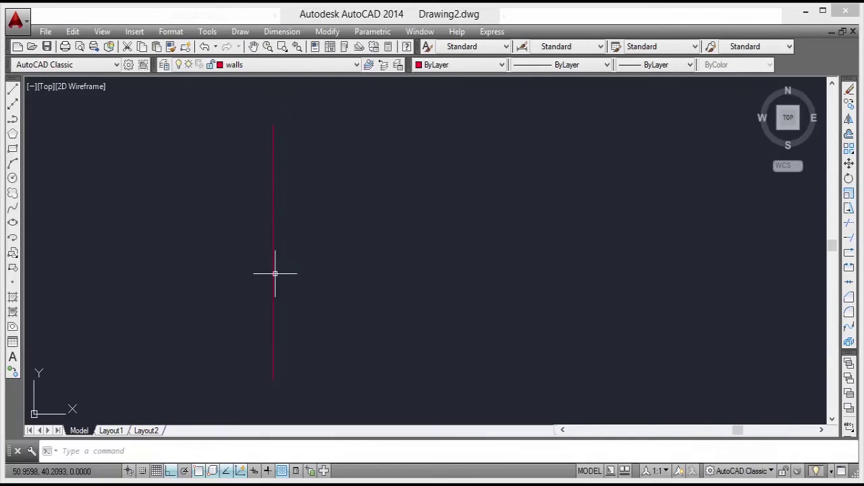
{"action": "mouse_move", "coordinate": [291, 184]}
{"action": "middle_mouse_down"}
{"action": "mouse_move", "coordinate": [318, 178]}
{"action": "mouse_move", "coordinate": [360, 220]}
{"action": "mouse_move", "coordinate": [365, 212]}
{"action": "middle_mouse_up"}
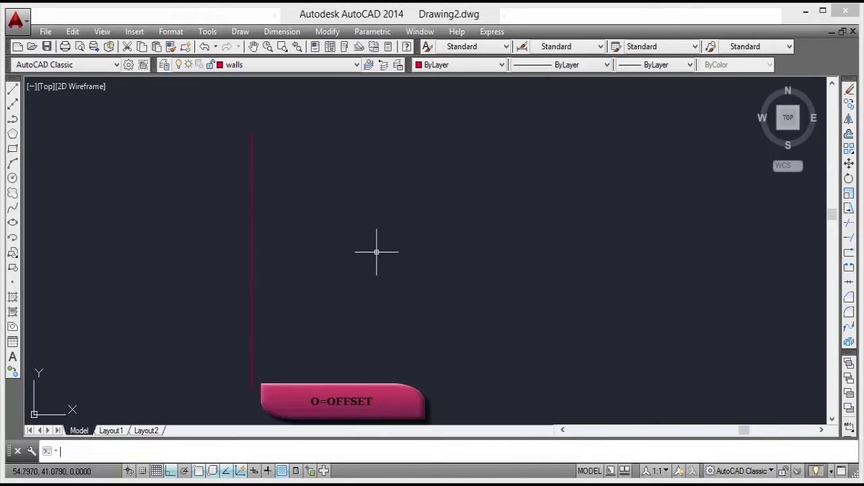
{"action": "key", "text": "Return"}
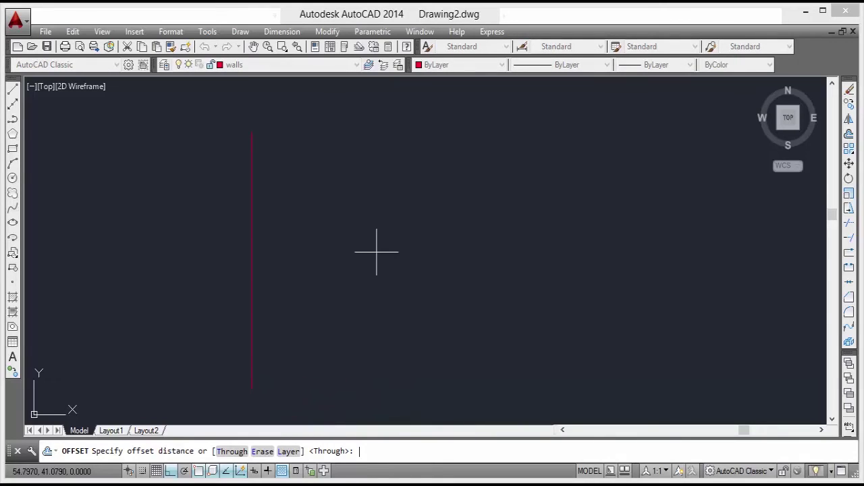
{"action": "key", "text": "Return"}
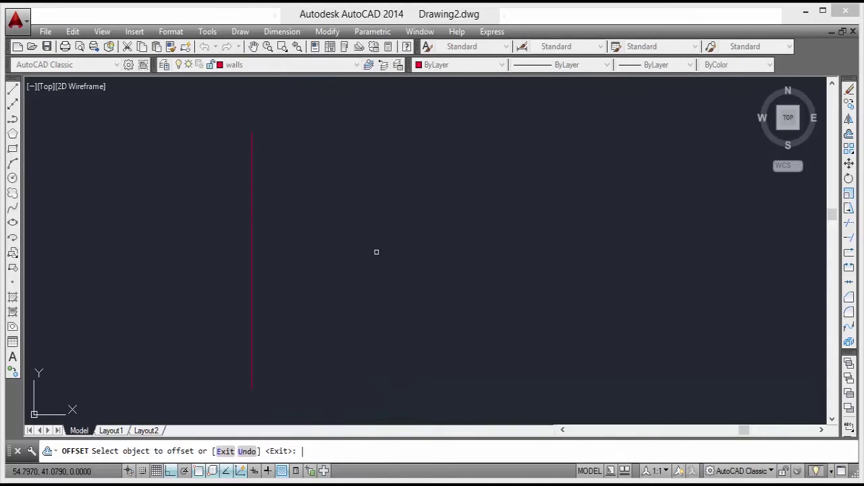
{"action": "left_click", "coordinate": [252, 263]}
{"action": "left_click", "coordinate": [307, 268]}
{"action": "scroll", "coordinate": [341, 267], "scroll_direction": "down", "scroll_amount": 2}
{"action": "scroll", "coordinate": [343, 281], "scroll_direction": "up", "scroll_amount": 2}
{"action": "scroll", "coordinate": [313, 266], "scroll_direction": "down", "scroll_amount": 3}
{"action": "scroll", "coordinate": [331, 233], "scroll_direction": "up", "scroll_amount": 3}
{"action": "scroll", "coordinate": [322, 268], "scroll_direction": "down", "scroll_amount": 2}
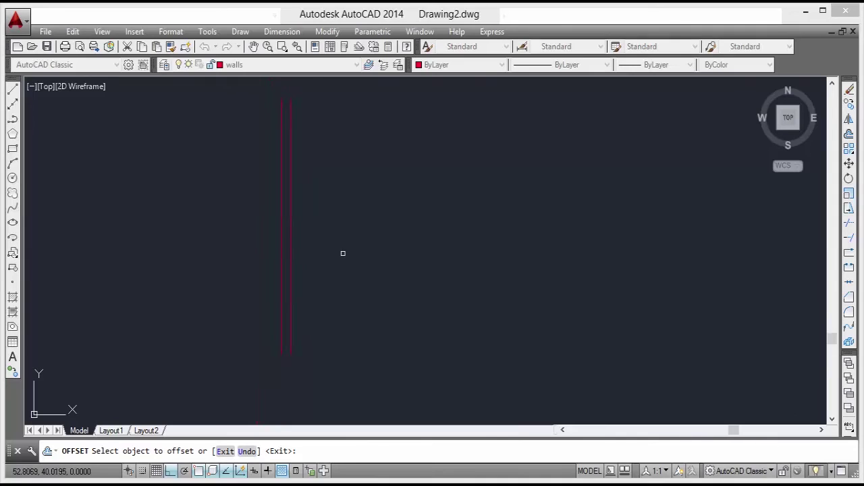
{"action": "key", "text": "Return"}
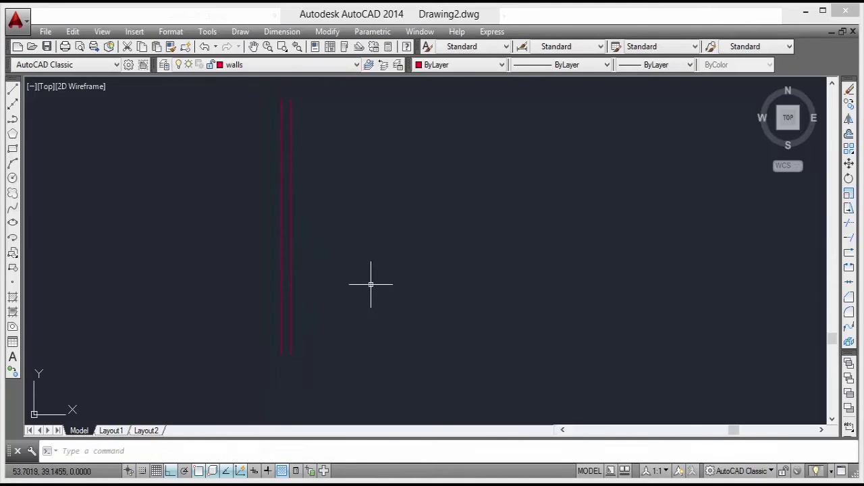
Zoom and pan so both wall lines, including their lower ends, are in view.
{"action": "scroll", "coordinate": [331, 284], "scroll_direction": "up", "scroll_amount": 3}
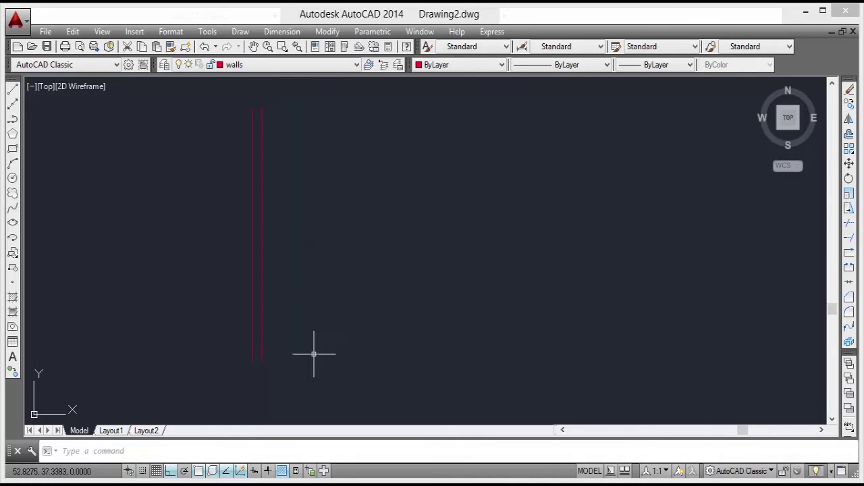
{"action": "middle_click_drag", "start_coordinate": [237, 289], "coordinate": [286, 320]}
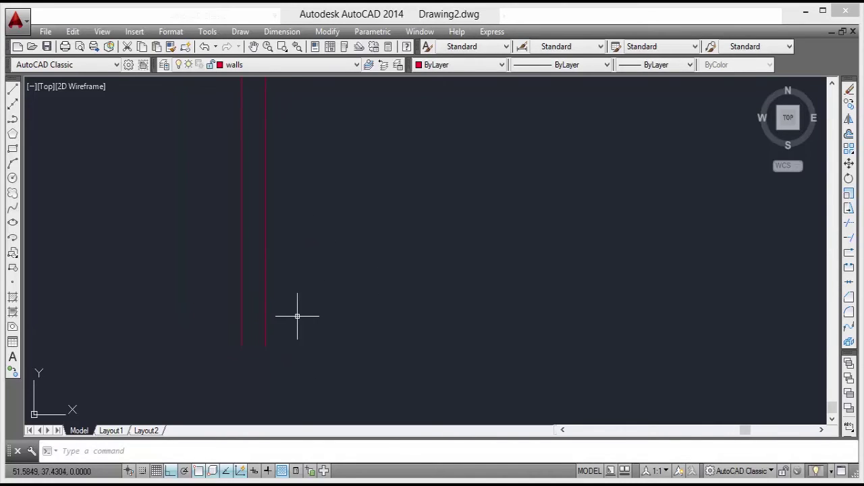
{"action": "scroll", "coordinate": [314, 233], "scroll_direction": "down", "scroll_amount": 2}
{"action": "scroll", "coordinate": [314, 196], "scroll_direction": "down", "scroll_amount": 1}
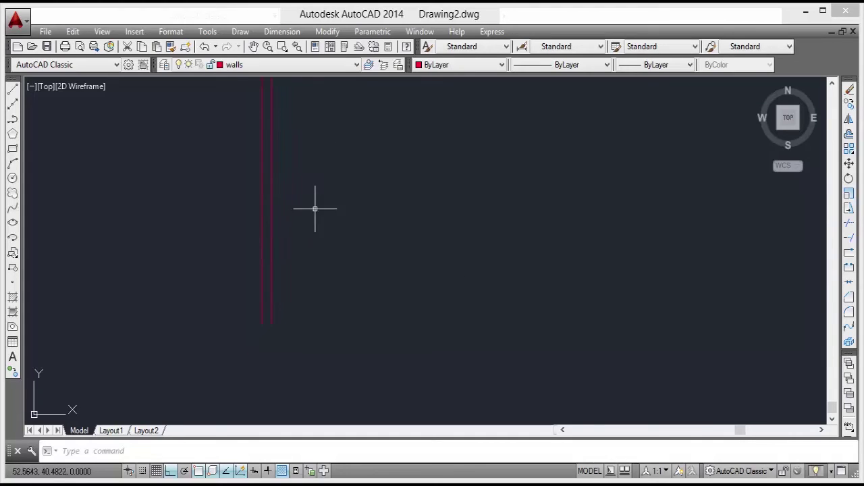
{"action": "middle_click_drag", "start_coordinate": [309, 187], "coordinate": [295, 188]}
{"action": "scroll", "coordinate": [261, 307], "scroll_direction": "up", "scroll_amount": 3}
{"action": "middle_click_drag", "start_coordinate": [236, 299], "coordinate": [212, 299]}
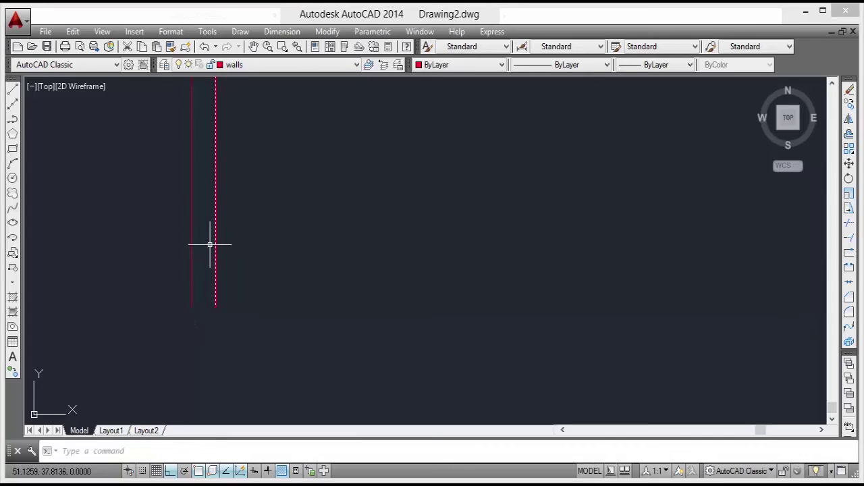
{"action": "middle_click_drag", "start_coordinate": [213, 249], "coordinate": [245, 280]}
{"action": "scroll", "coordinate": [250, 304], "scroll_direction": "up", "scroll_amount": 2}
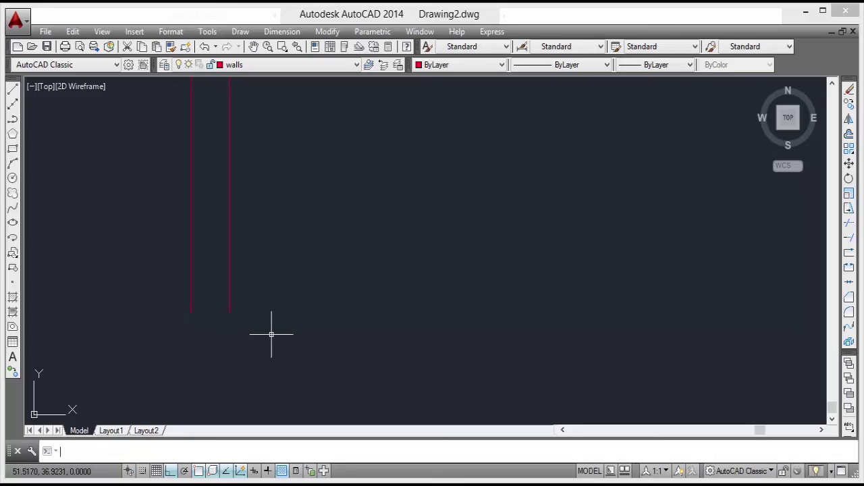
Draw a 4.3-unit horizontal wall line rightward from the outer wall's lower endpoint.
{"action": "key", "text": "Return"}
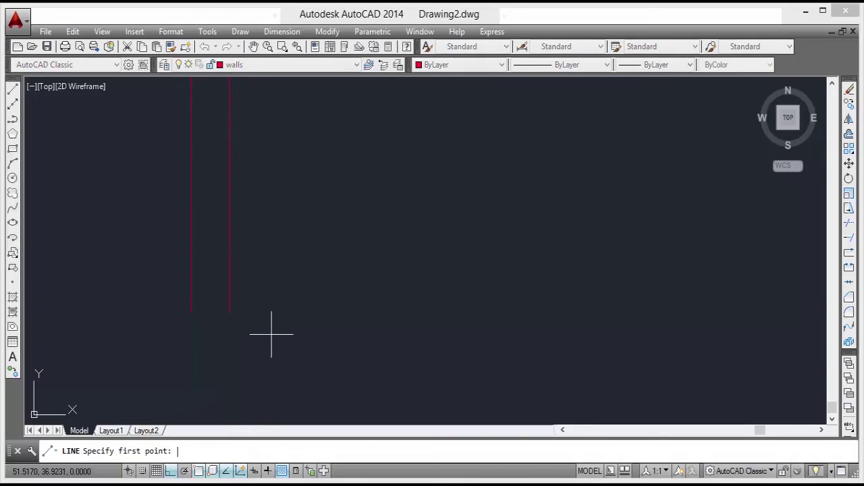
{"action": "left_click", "coordinate": [191, 312]}
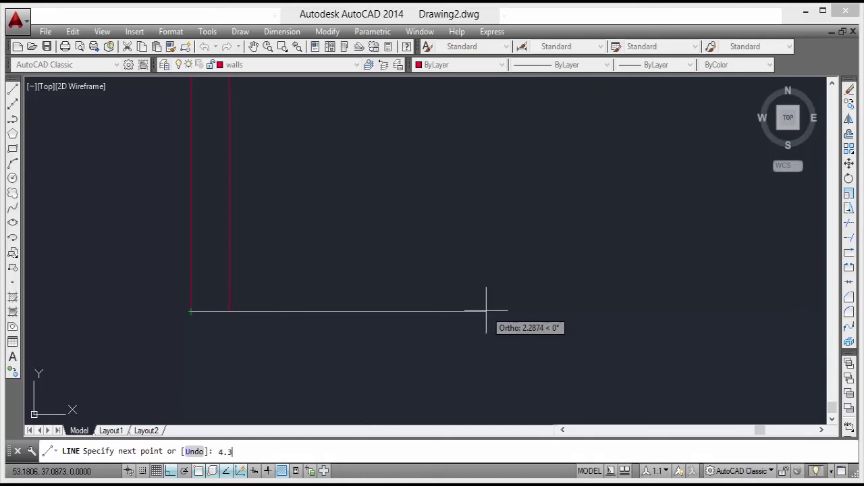
{"action": "key", "text": "Return"}
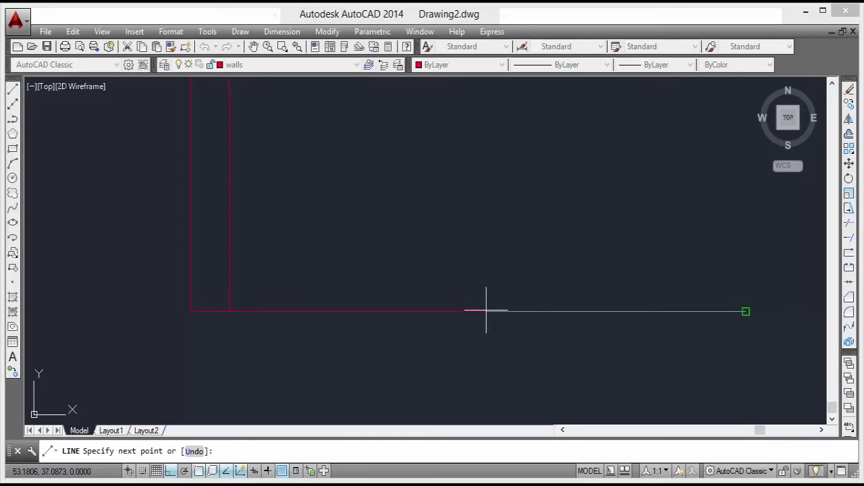
{"action": "scroll", "coordinate": [529, 284], "scroll_direction": "down", "scroll_amount": 5}
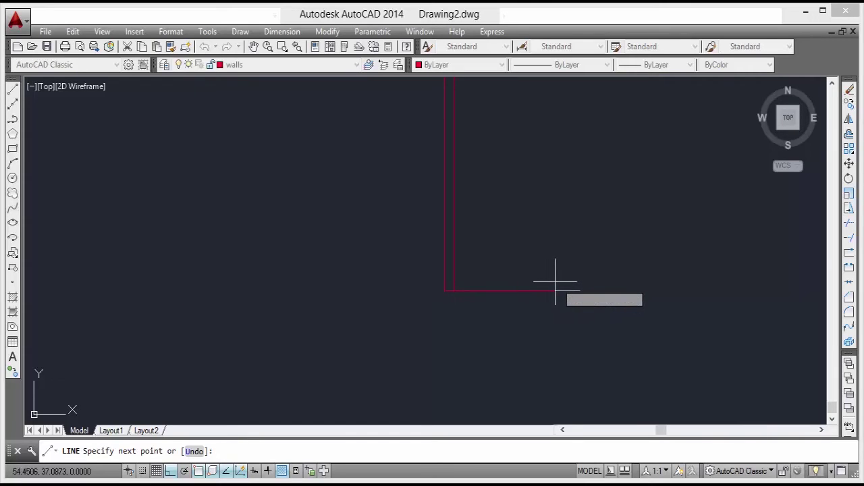
{"action": "key", "text": "Return"}
{"action": "scroll", "coordinate": [433, 345], "scroll_direction": "up", "scroll_amount": 4}
{"action": "scroll", "coordinate": [382, 298], "scroll_direction": "down", "scroll_amount": 4}
{"action": "scroll", "coordinate": [318, 338], "scroll_direction": "up", "scroll_amount": 4}
{"action": "middle_click_drag", "start_coordinate": [319, 338], "coordinate": [332, 304]}
{"action": "scroll", "coordinate": [376, 284], "scroll_direction": "up", "scroll_amount": 2}
{"action": "middle_click_drag", "start_coordinate": [376, 284], "coordinate": [383, 286]}
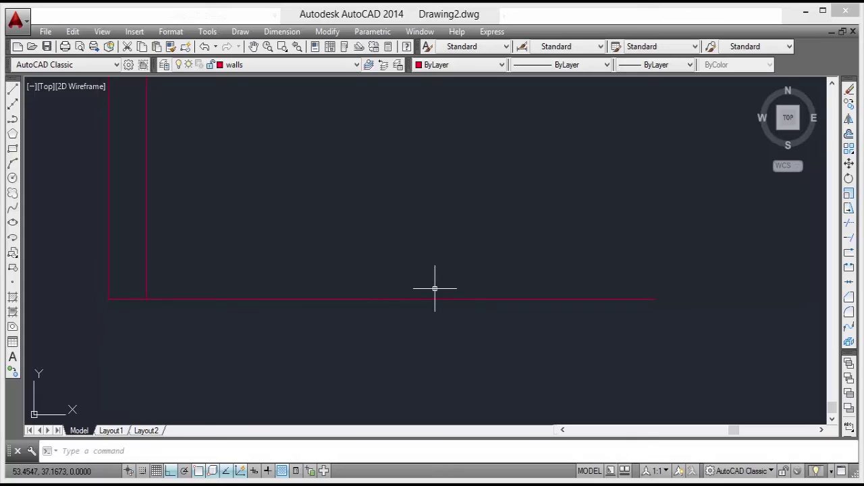
{"action": "key", "text": "Return"}
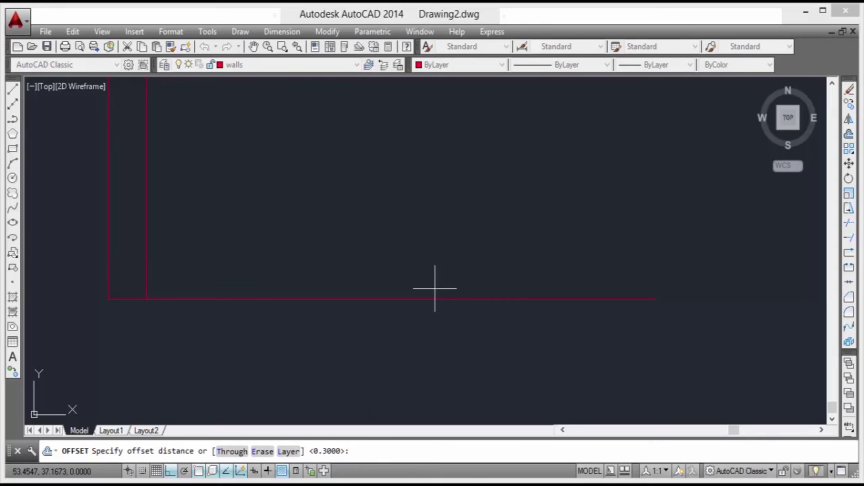
Offset the bottom wall line 0.3 units upward to form a double line.
{"action": "key", "text": "Return"}
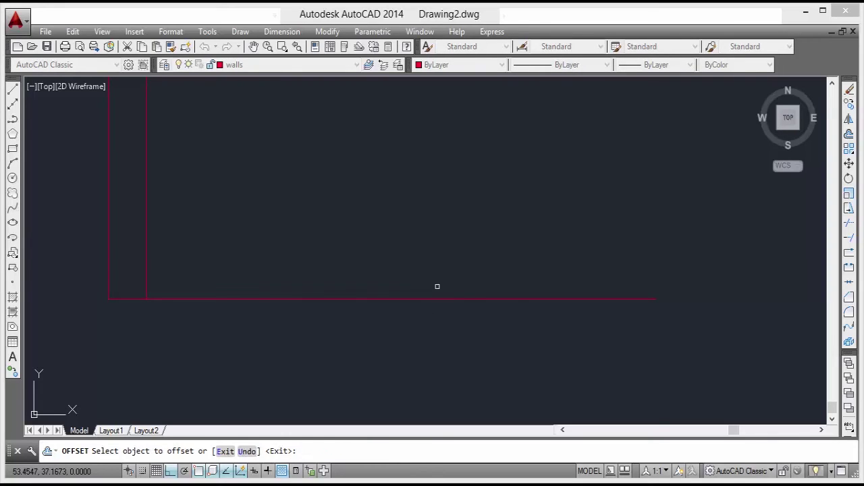
{"action": "left_click", "coordinate": [427, 299]}
{"action": "scroll", "coordinate": [409, 200], "scroll_direction": "down", "scroll_amount": 3}
{"action": "middle_click_drag", "start_coordinate": [409, 201], "coordinate": [378, 243]}
{"action": "scroll", "coordinate": [401, 288], "scroll_direction": "up", "scroll_amount": 1}
{"action": "middle_click_drag", "start_coordinate": [394, 315], "coordinate": [394, 292]}
{"action": "scroll", "coordinate": [370, 290], "scroll_direction": "up", "scroll_amount": 2}
{"action": "scroll", "coordinate": [371, 289], "scroll_direction": "down", "scroll_amount": 2}
{"action": "middle_click_drag", "start_coordinate": [371, 257], "coordinate": [367, 285]}
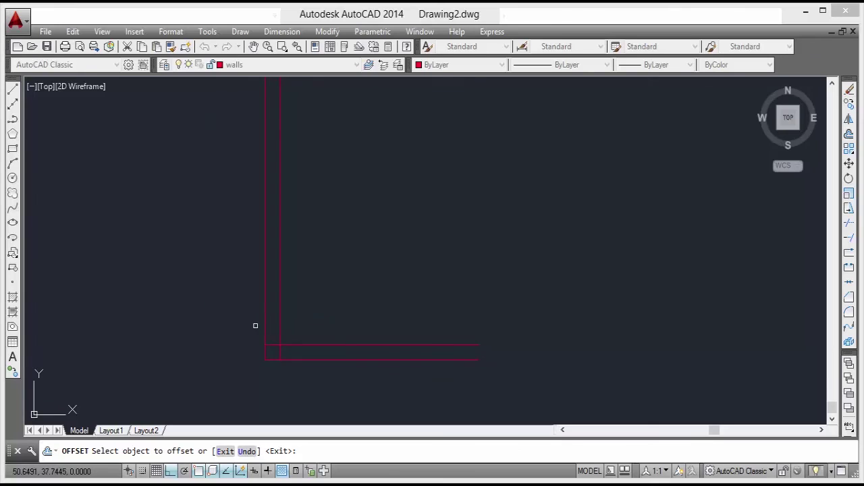
{"action": "mouse_move", "coordinate": [340, 304]}
{"action": "middle_mouse_down"}
{"action": "mouse_move", "coordinate": [322, 332]}
{"action": "mouse_move", "coordinate": [342, 347]}
{"action": "middle_mouse_up"}
{"action": "scroll", "coordinate": [342, 348], "scroll_direction": "up", "scroll_amount": 4}
{"action": "scroll", "coordinate": [347, 270], "scroll_direction": "down", "scroll_amount": 4}
{"action": "middle_click_drag", "start_coordinate": [347, 268], "coordinate": [317, 293]}
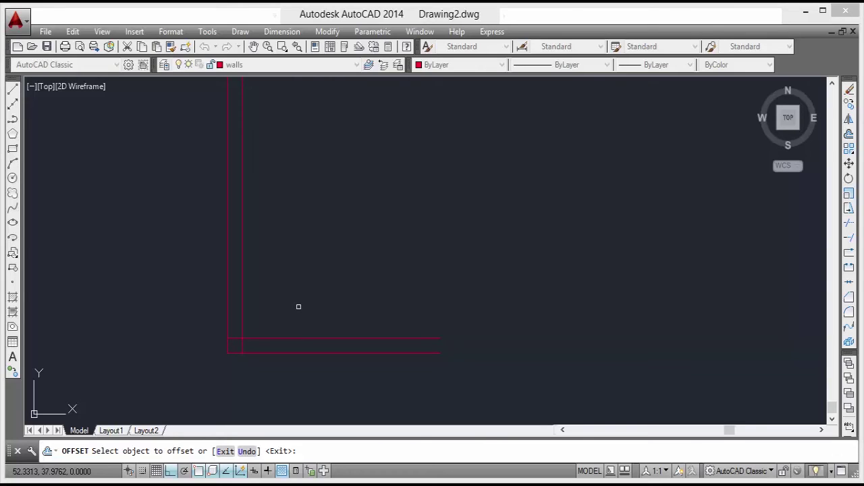
{"action": "key", "text": "Return"}
{"action": "key", "text": "Return"}
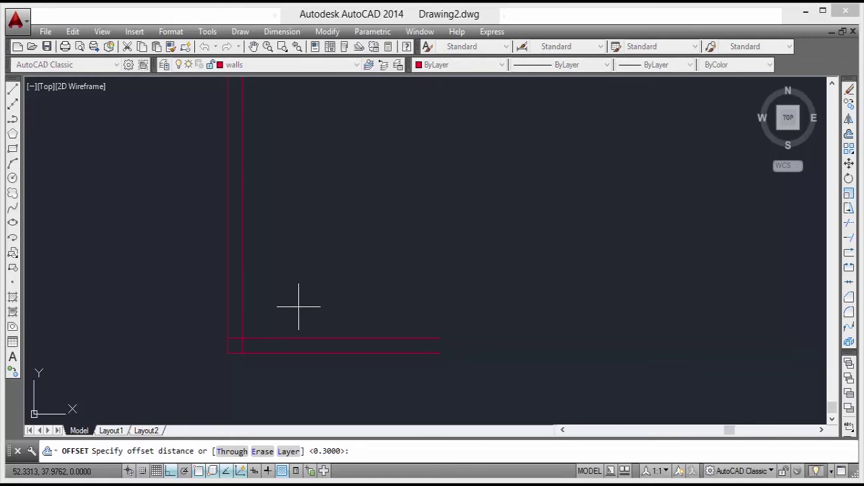
Offset the bottom wall 3.3 up for the middle wall, then add its 0.3 thickness line.
{"action": "type", "text": "3.3"}
{"action": "key", "text": "Return"}
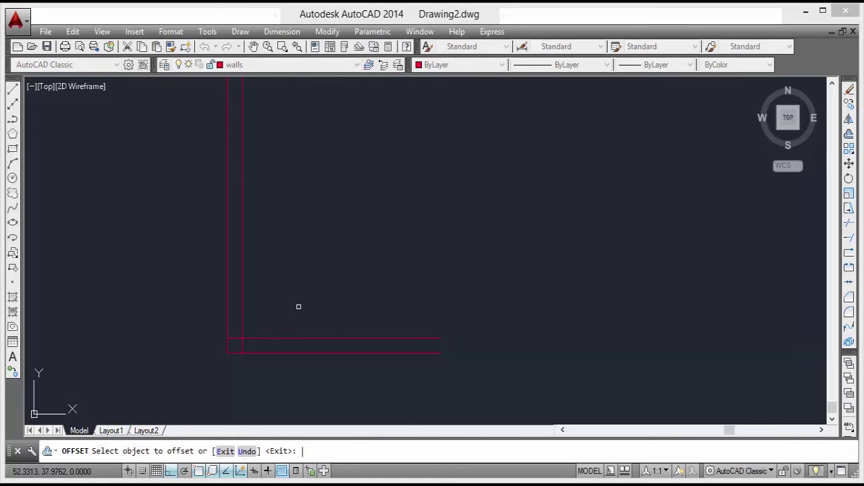
{"action": "left_click", "coordinate": [295, 337]}
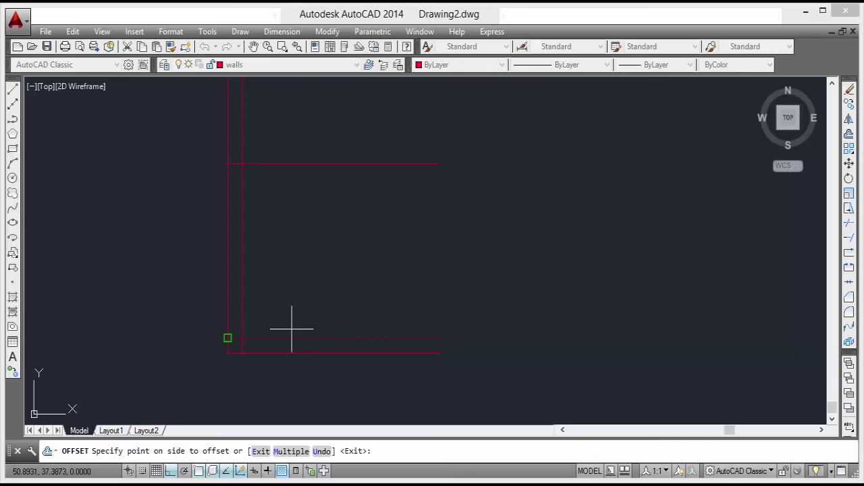
{"action": "left_click", "coordinate": [293, 270]}
{"action": "mouse_move", "coordinate": [297, 234]}
{"action": "middle_mouse_down"}
{"action": "mouse_move", "coordinate": [318, 318]}
{"action": "mouse_move", "coordinate": [328, 320]}
{"action": "middle_mouse_up"}
{"action": "key", "text": "Return"}
{"action": "key", "text": "Return"}
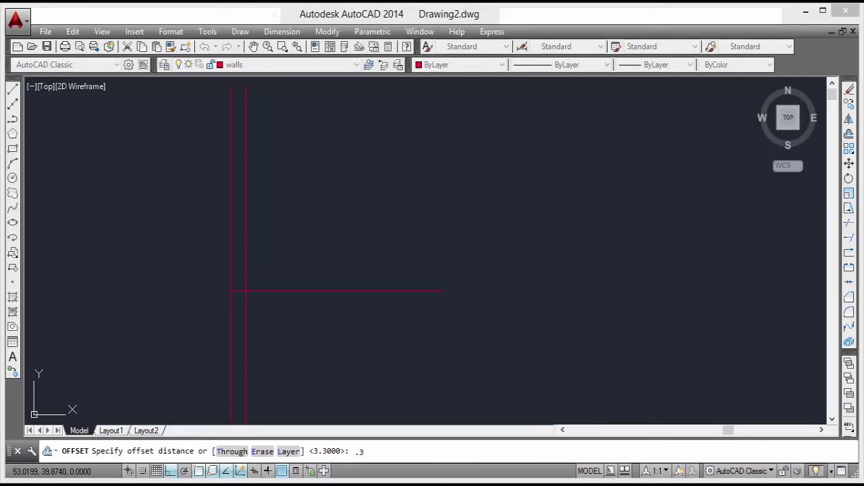
{"action": "key", "text": "Return"}
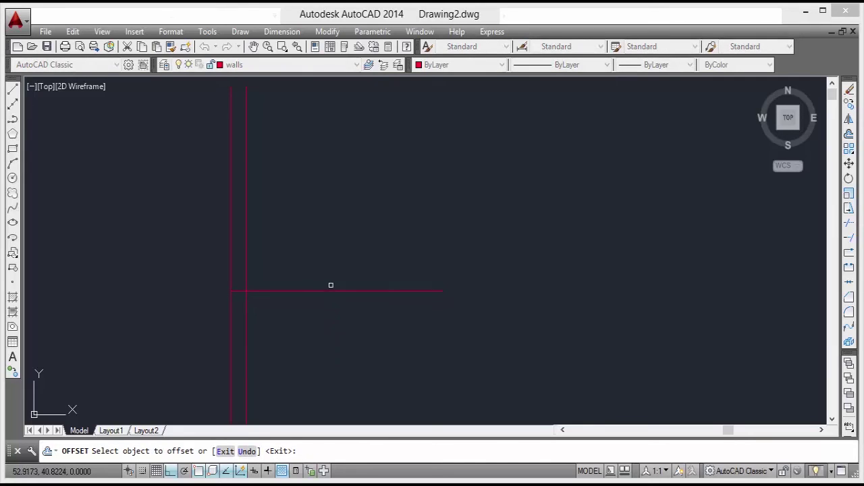
{"action": "left_click", "coordinate": [328, 292]}
{"action": "left_click", "coordinate": [322, 268]}
{"action": "scroll", "coordinate": [320, 225], "scroll_direction": "down", "scroll_amount": 4}
{"action": "scroll", "coordinate": [320, 224], "scroll_direction": "up", "scroll_amount": 5}
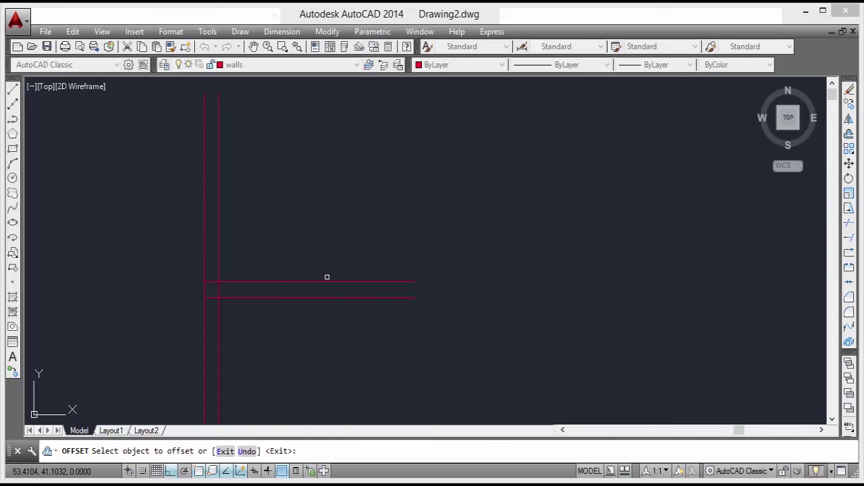
{"action": "key", "text": "Return"}
Offset the middle wall 3.3 up for the top wall, then add its 0.3 thickness line.
{"action": "key", "text": "Return"}
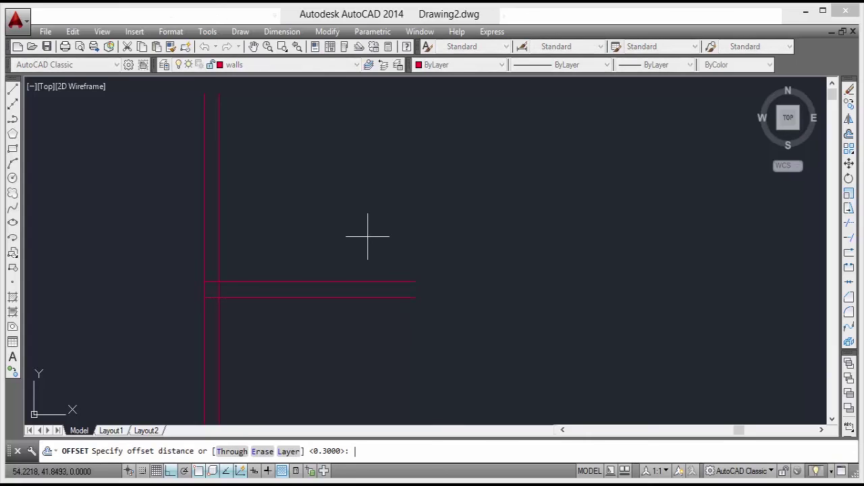
{"action": "key", "text": "Return"}
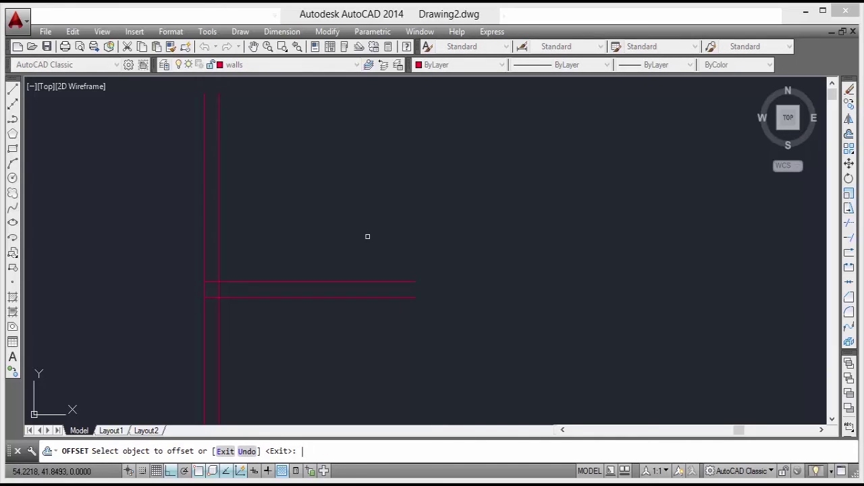
{"action": "left_click", "coordinate": [341, 282]}
{"action": "left_click", "coordinate": [332, 228]}
{"action": "middle_click_drag", "start_coordinate": [324, 176], "coordinate": [322, 277]}
{"action": "key", "text": "Return"}
{"action": "key", "text": "Return"}
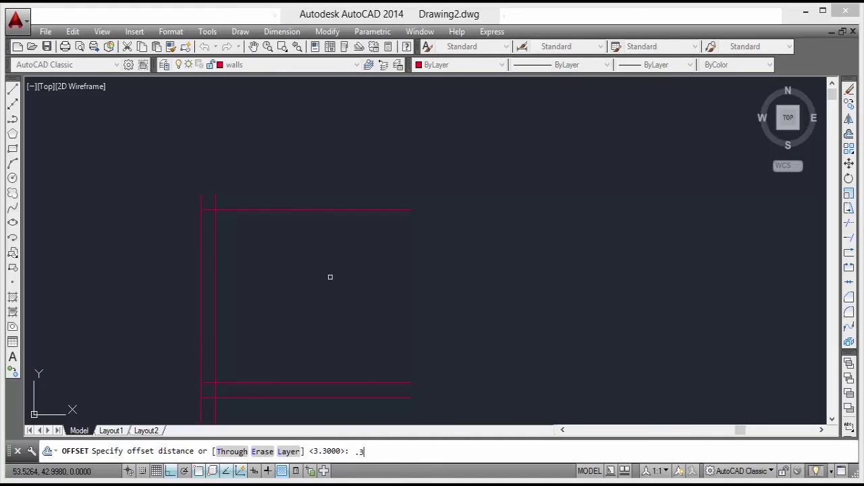
{"action": "key", "text": "Return"}
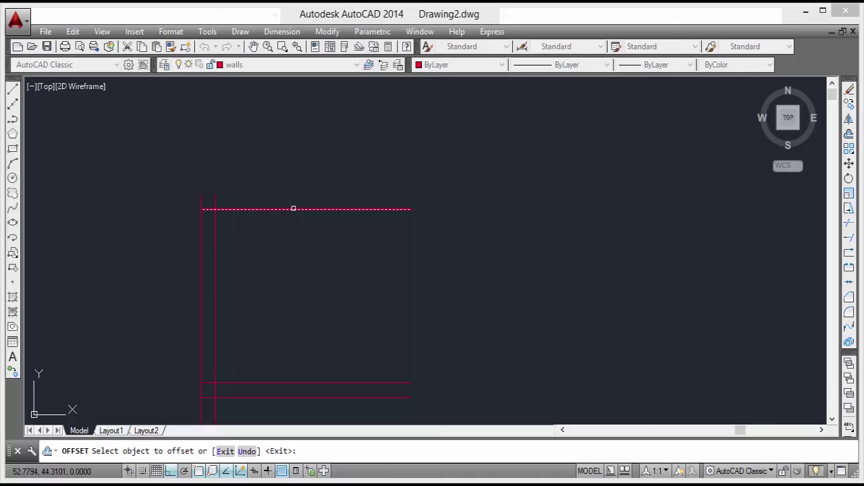
{"action": "left_click", "coordinate": [292, 210]}
{"action": "left_click", "coordinate": [295, 184]}
{"action": "scroll", "coordinate": [332, 220], "scroll_direction": "down", "scroll_amount": 3}
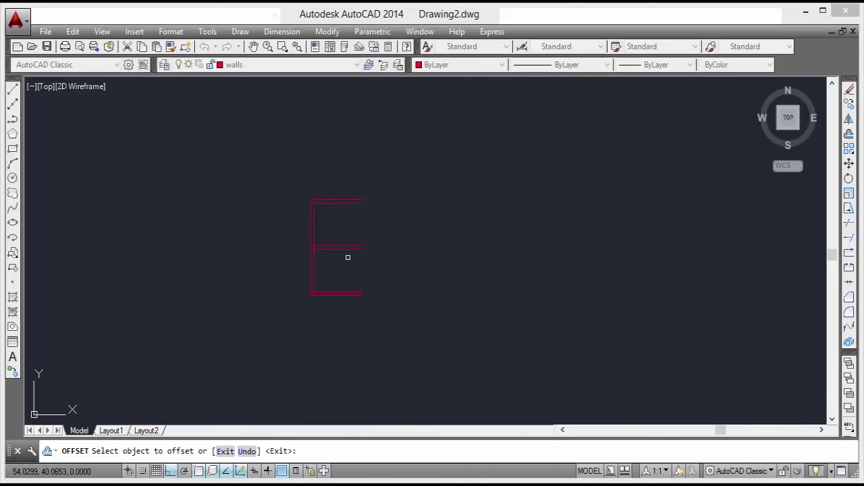
{"action": "scroll", "coordinate": [318, 254], "scroll_direction": "up", "scroll_amount": 3}
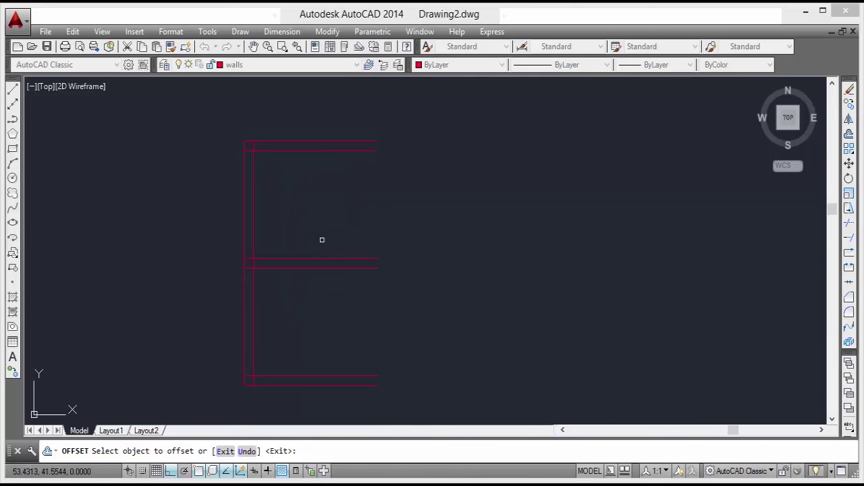
{"action": "key", "text": "Escape"}
{"action": "scroll", "coordinate": [342, 242], "scroll_direction": "up", "scroll_amount": 1}
{"action": "scroll", "coordinate": [328, 230], "scroll_direction": "down", "scroll_amount": 1}
Draw a vertical wall line from the top wall's right end down to the bottom wall.
{"action": "type", "text": "l"}
{"action": "key", "text": "Return"}
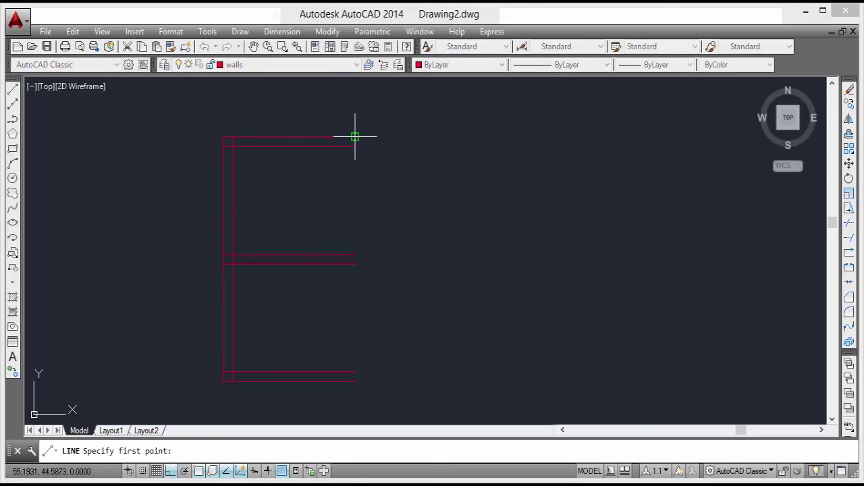
{"action": "left_click", "coordinate": [356, 138]}
{"action": "left_click", "coordinate": [356, 381]}
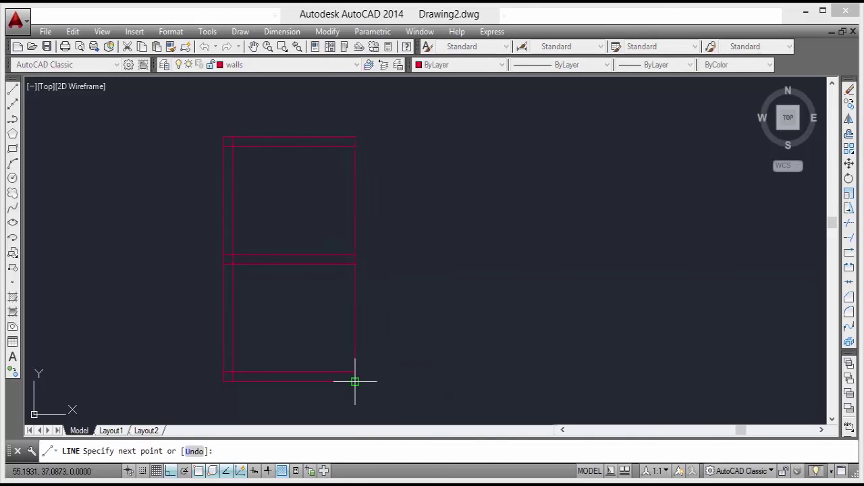
{"action": "key", "text": "Escape"}
{"action": "scroll", "coordinate": [347, 299], "scroll_direction": "up", "scroll_amount": 2}
{"action": "scroll", "coordinate": [367, 315], "scroll_direction": "down", "scroll_amount": 2}
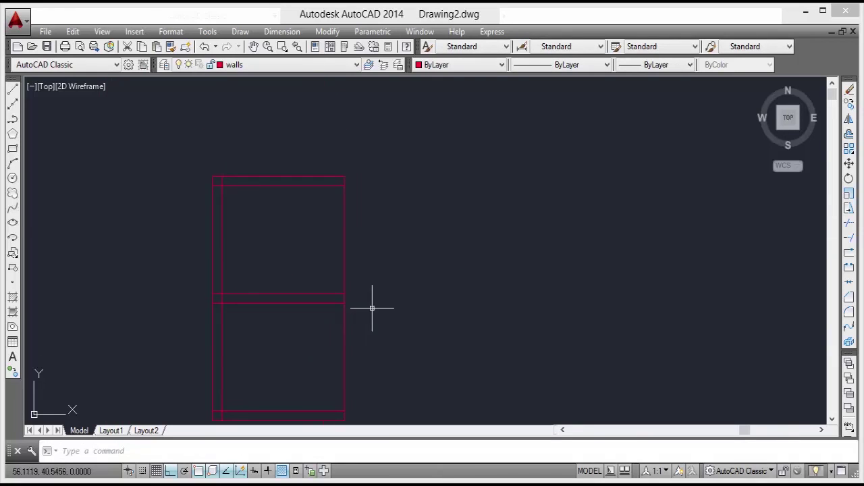
{"action": "middle_click_drag", "start_coordinate": [361, 272], "coordinate": [360, 236]}
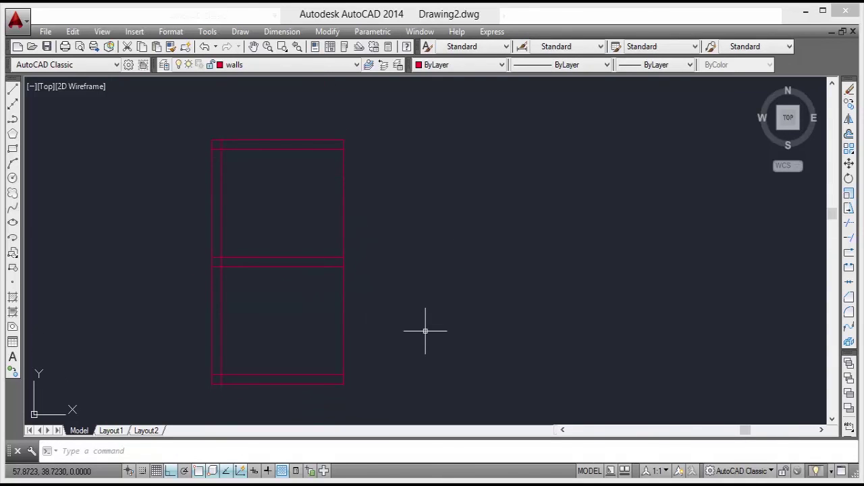
Offset the vertical wall line 0.3 to the right and select the outer line as boundary.
{"action": "type", "text": "o"}
{"action": "key", "text": "Return"}
{"action": "type", "text": ".3"}
{"action": "key", "text": "Return"}
{"action": "left_click", "coordinate": [342, 223]}
{"action": "left_click", "coordinate": [364, 233]}
{"action": "key", "text": "Return"}
{"action": "middle_click_drag", "start_coordinate": [361, 251], "coordinate": [368, 261]}
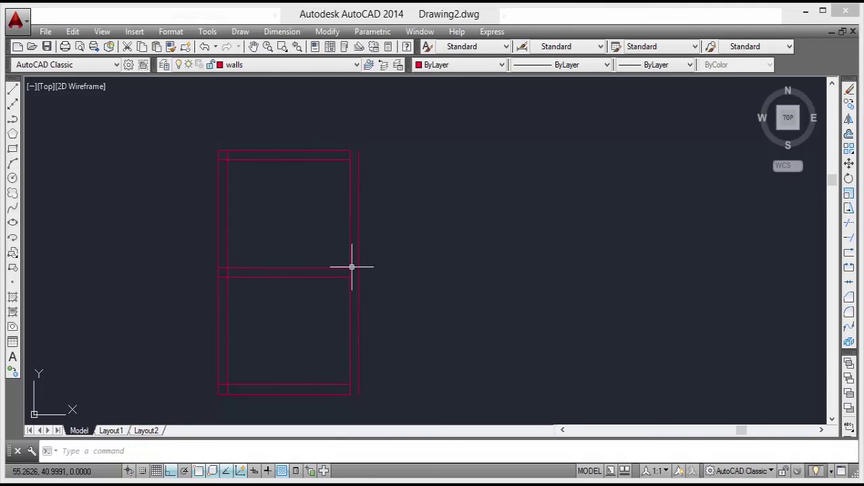
{"action": "mouse_move", "coordinate": [367, 245]}
{"action": "middle_mouse_down"}
{"action": "mouse_move", "coordinate": [358, 230]}
{"action": "mouse_move", "coordinate": [378, 232]}
{"action": "middle_mouse_up"}
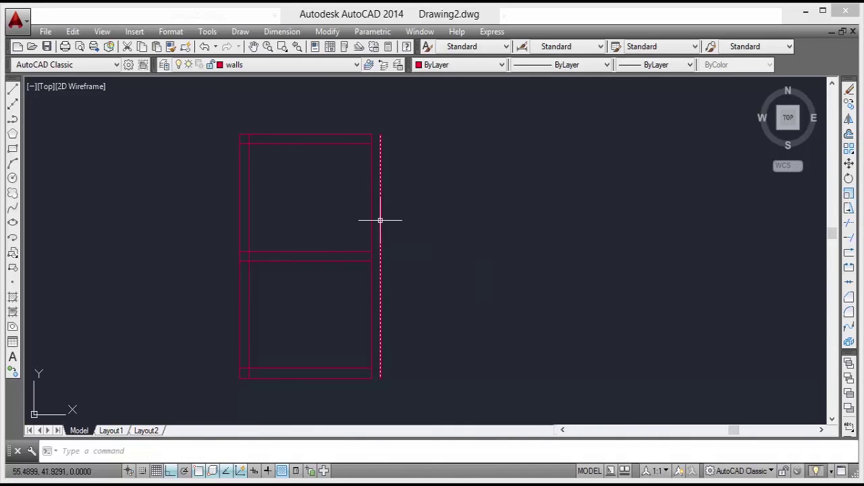
{"action": "left_click", "coordinate": [381, 217]}
{"action": "type", "text": "E"}
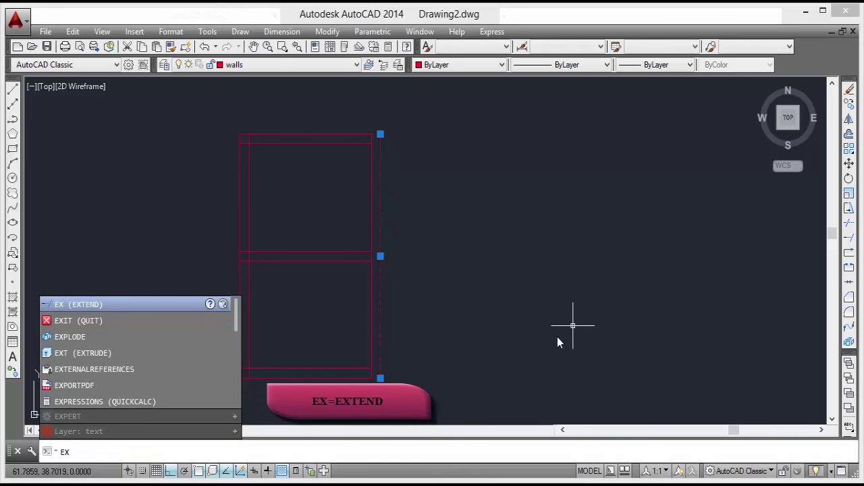
{"action": "type", "text": "X"}
Extend the right ends of the horizontal wall lines to the outer right wall line.
{"action": "key", "text": "Return"}
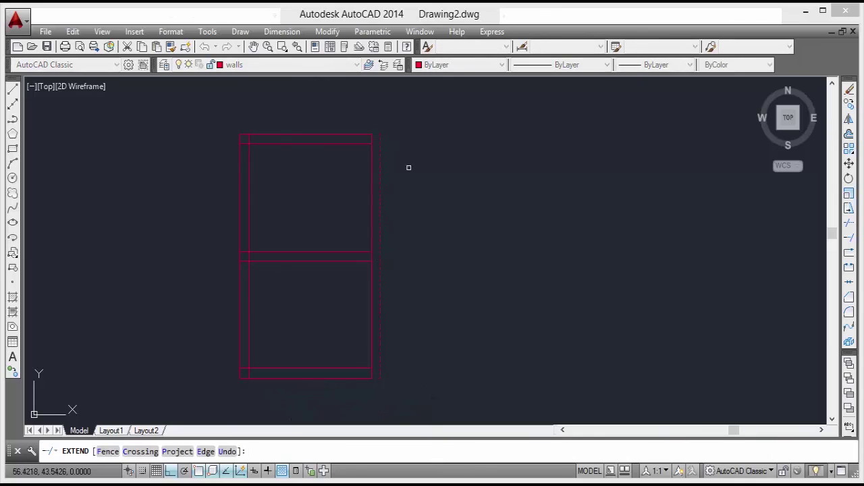
{"action": "left_click", "coordinate": [351, 122]}
{"action": "left_click", "coordinate": [304, 399]}
{"action": "middle_click_drag", "start_coordinate": [394, 286], "coordinate": [402, 282]}
{"action": "key", "text": "Escape"}
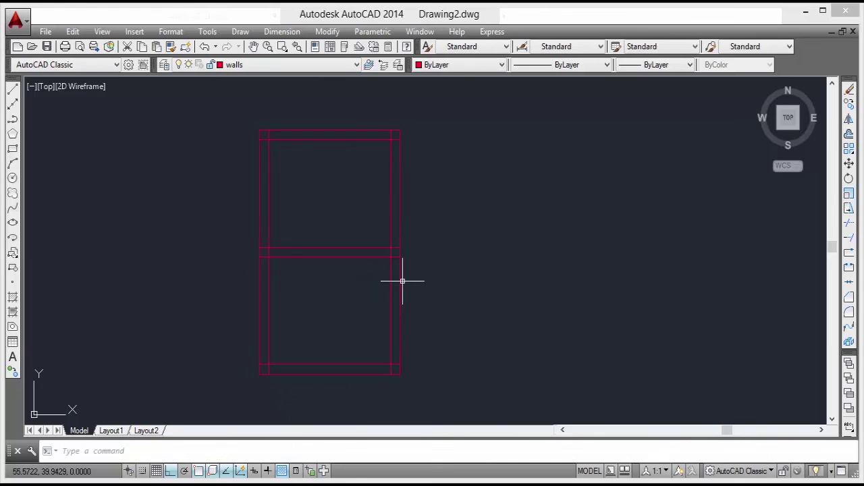
{"action": "middle_click_drag", "start_coordinate": [382, 290], "coordinate": [393, 272]}
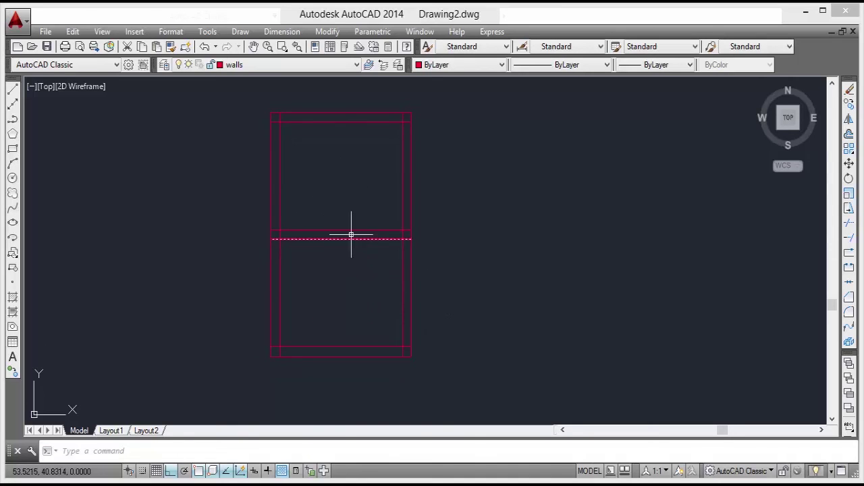